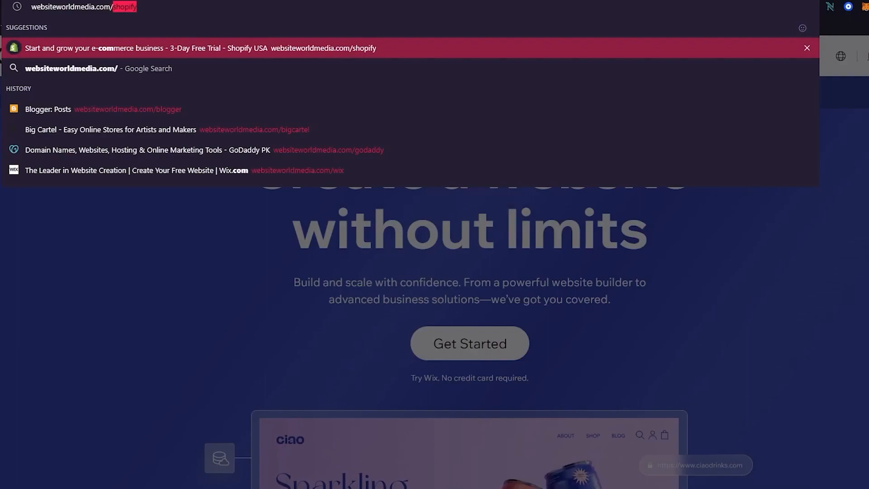
Open the Wix home page through websiteworldmedia.com/wix
{"action": "type", "text": "wix"}
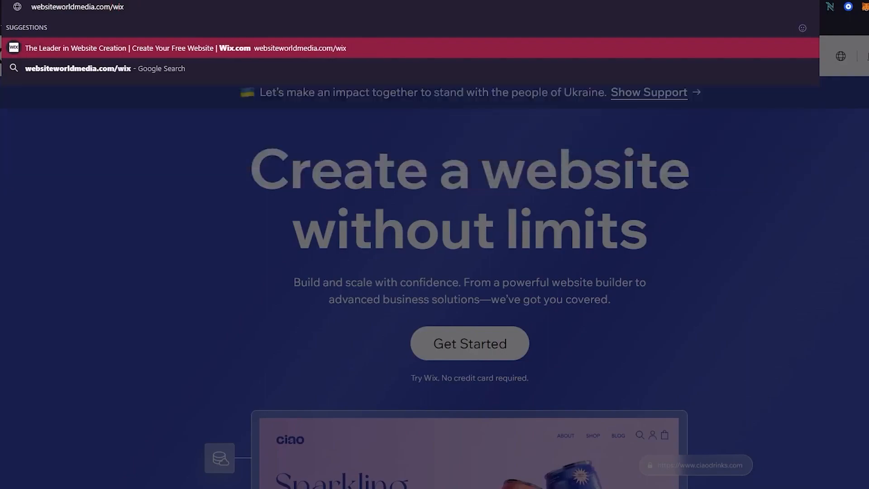
{"action": "key", "text": "Return"}
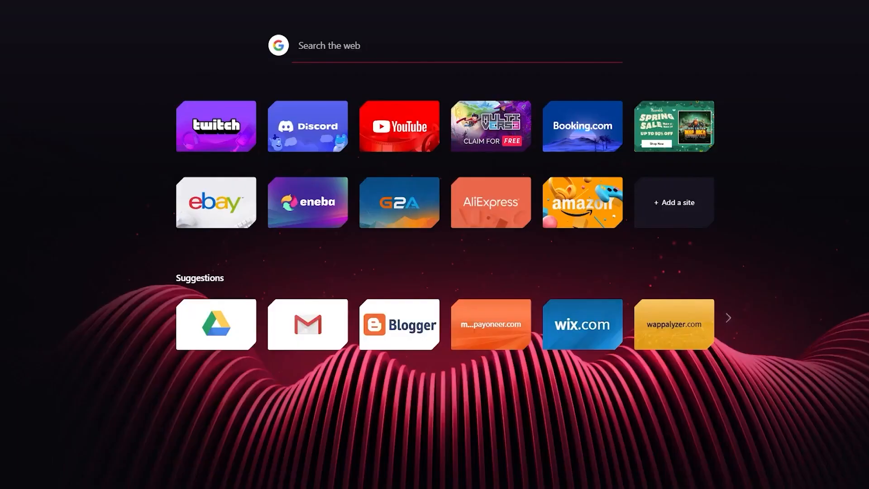
{"action": "type", "text": "wi"}
{"action": "key", "text": "Return"}
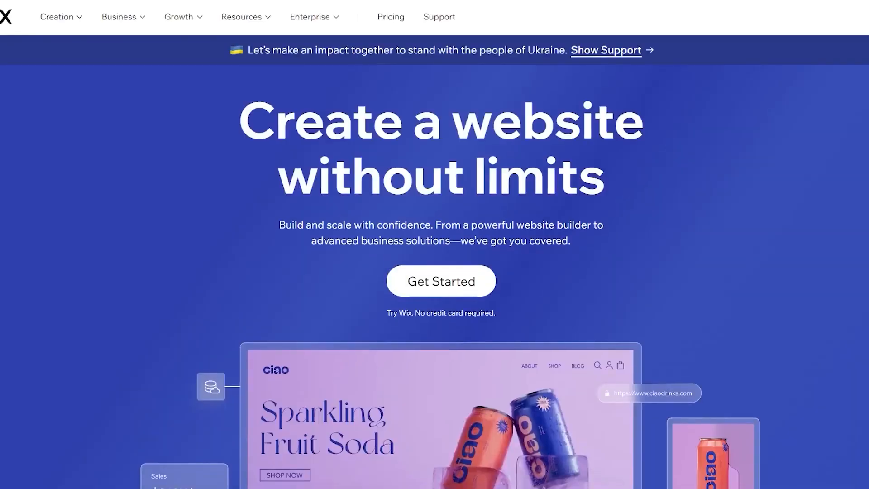
Examine the Wix home page from the main headline through the platform overview to the website templates section
{"action": "left_click_drag", "start_coordinate": [255, 120], "coordinate": [791, 176]}
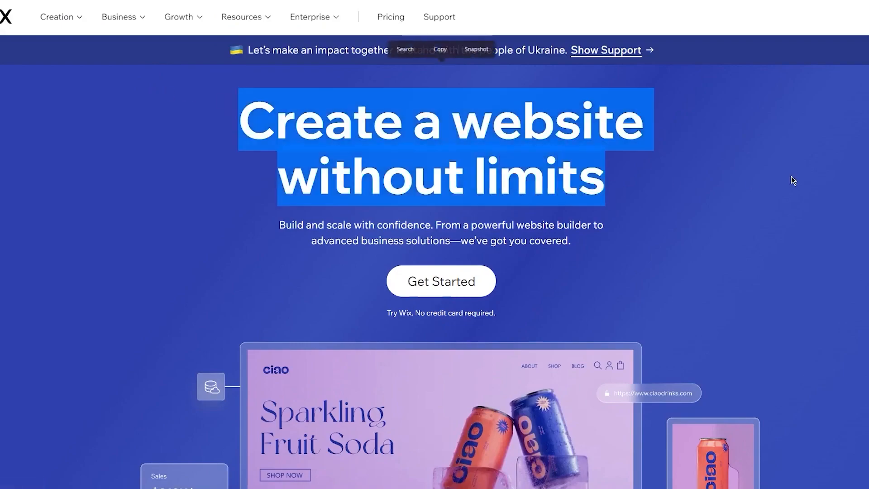
{"action": "left_click", "coordinate": [790, 176]}
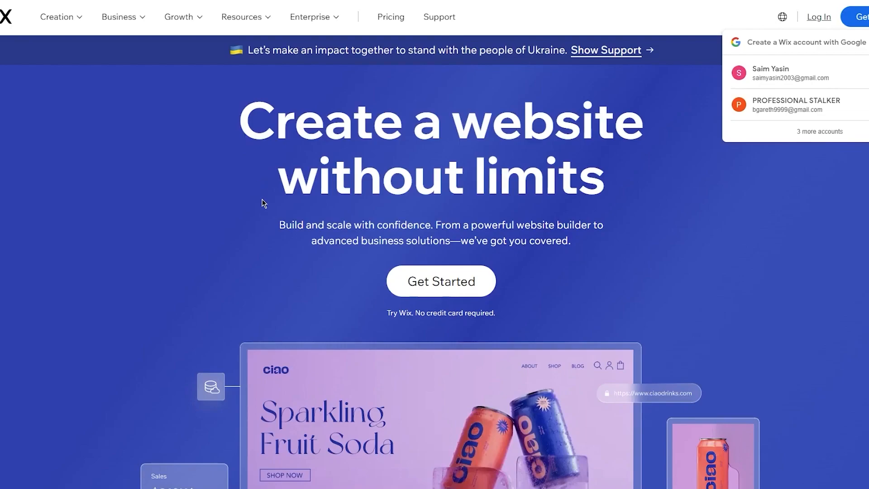
{"action": "scroll", "coordinate": [247, 211], "scroll_direction": "down", "scroll_amount": 10}
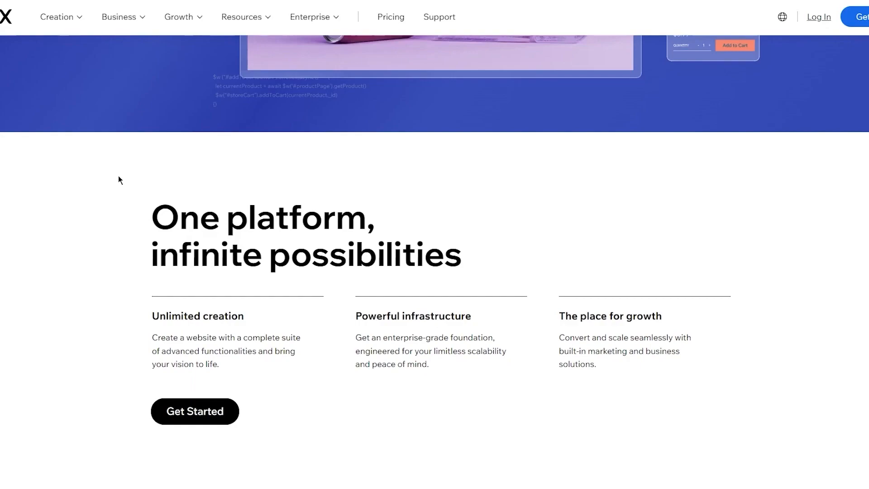
{"action": "scroll", "coordinate": [119, 177], "scroll_direction": "down", "scroll_amount": 2}
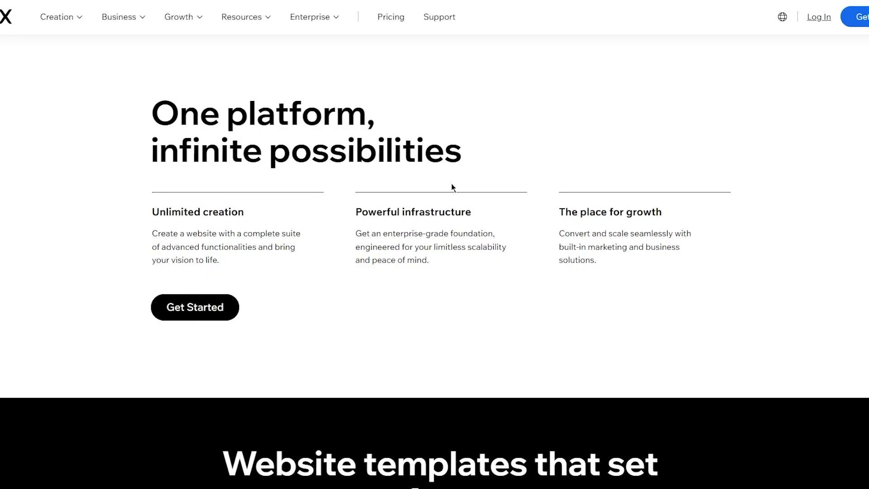
{"action": "scroll", "coordinate": [400, 122], "scroll_direction": "down", "scroll_amount": 5}
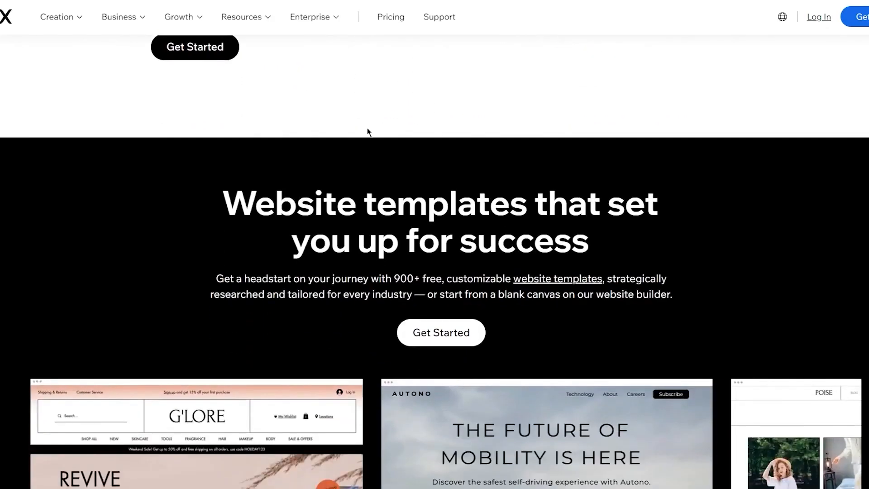
{"action": "scroll", "coordinate": [368, 131], "scroll_direction": "down", "scroll_amount": 4}
{"action": "scroll", "coordinate": [361, 132], "scroll_direction": "up", "scroll_amount": 2}
{"action": "left_click_drag", "start_coordinate": [204, 162], "coordinate": [591, 190]}
{"action": "left_click", "coordinate": [701, 197]}
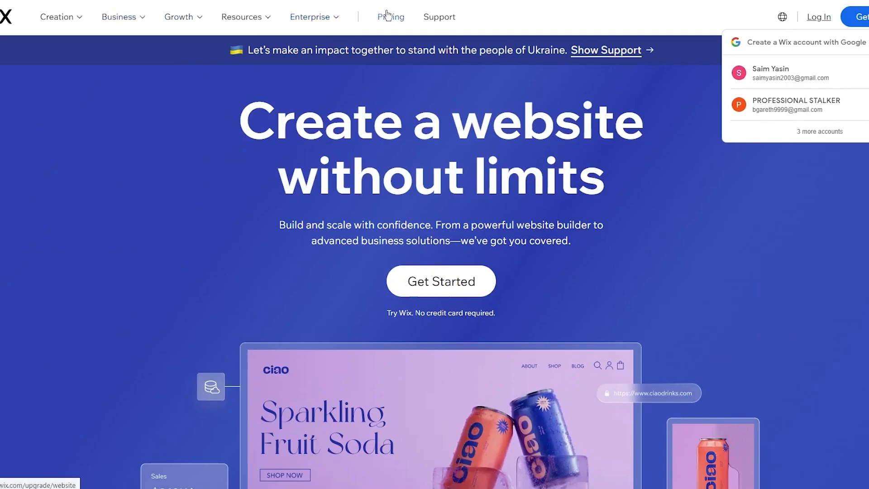
Open the Wix pricing page and compare the Website Plans with the Business and eCommerce Plans
{"action": "left_click", "coordinate": [387, 14]}
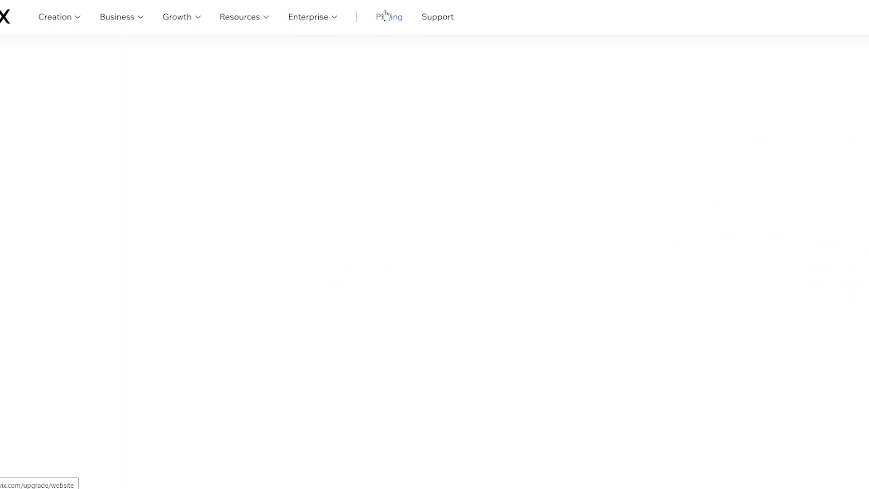
{"action": "scroll", "coordinate": [224, 90], "scroll_direction": "down", "scroll_amount": 1}
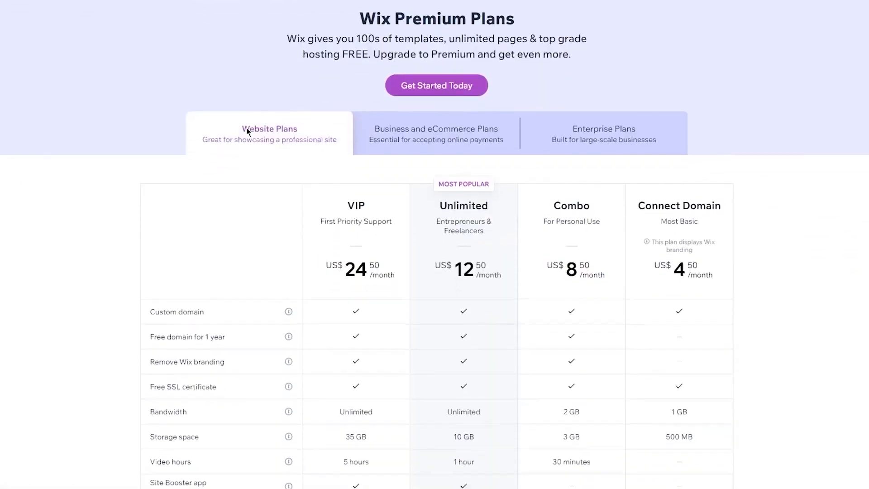
{"action": "left_click", "coordinate": [430, 133]}
{"action": "left_click", "coordinate": [305, 129]}
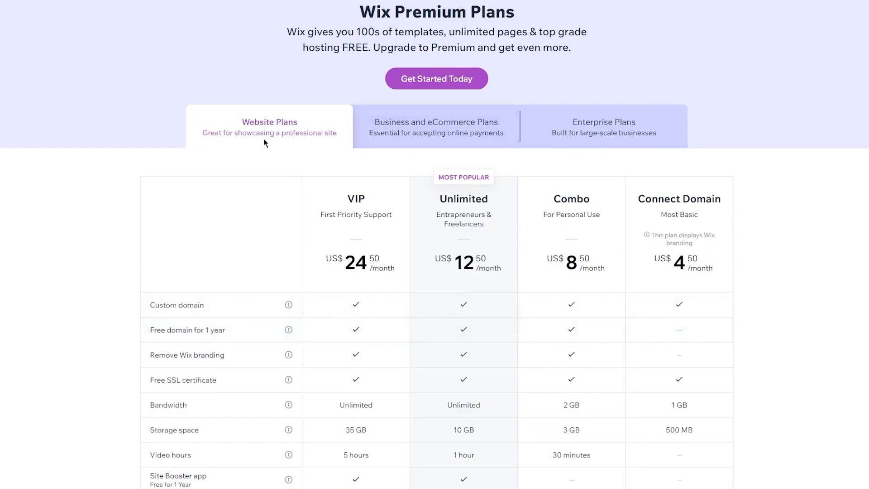
{"action": "left_click", "coordinate": [434, 133]}
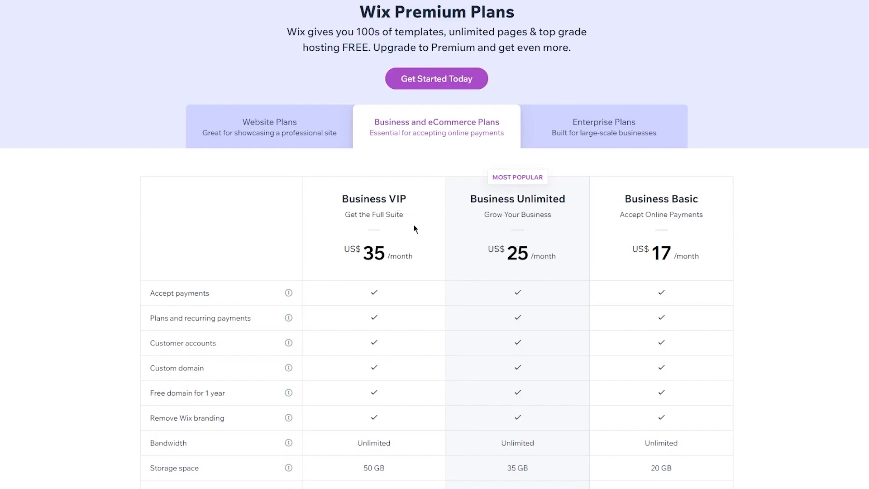
Examine the features and prices in the Business and eCommerce plan comparison table
{"action": "scroll", "coordinate": [402, 235], "scroll_direction": "down", "scroll_amount": 6}
{"action": "scroll", "coordinate": [403, 236], "scroll_direction": "up", "scroll_amount": 5}
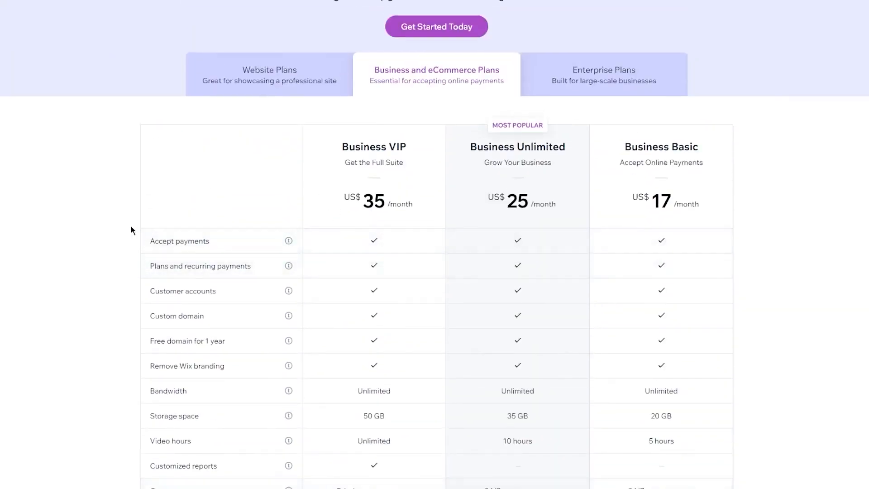
{"action": "left_click_drag", "start_coordinate": [128, 229], "coordinate": [704, 398]}
{"action": "left_click", "coordinate": [803, 354]}
{"action": "scroll", "coordinate": [751, 326], "scroll_direction": "down", "scroll_amount": 14}
{"action": "scroll", "coordinate": [706, 312], "scroll_direction": "down", "scroll_amount": 8}
{"action": "scroll", "coordinate": [691, 300], "scroll_direction": "up", "scroll_amount": 20}
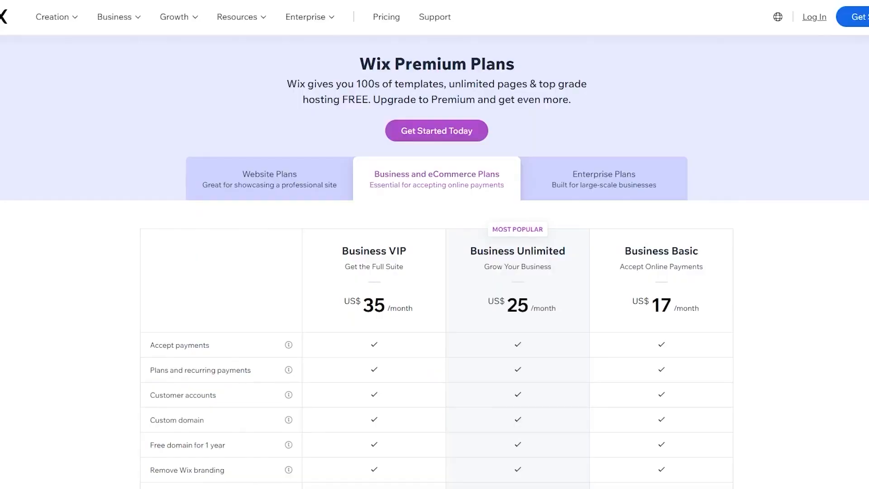
Open the Temp Mail website and copy the temporary email address
{"action": "left_click", "coordinate": [138, 7]}
{"action": "type", "text": "t"}
{"action": "type", "text": "p"}
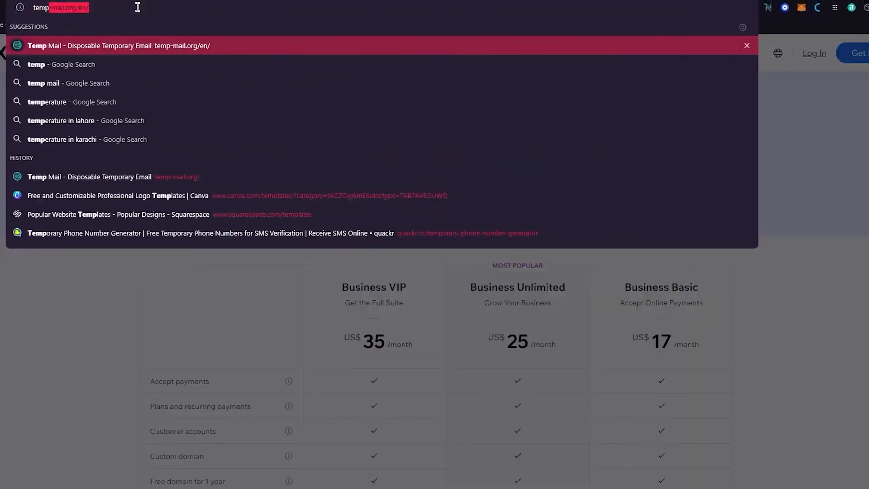
{"action": "key", "text": "Return"}
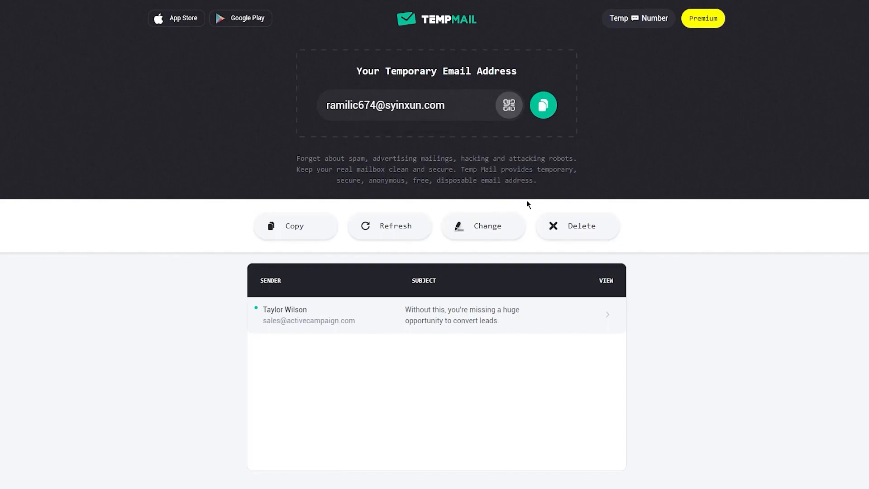
{"action": "left_click", "coordinate": [543, 105]}
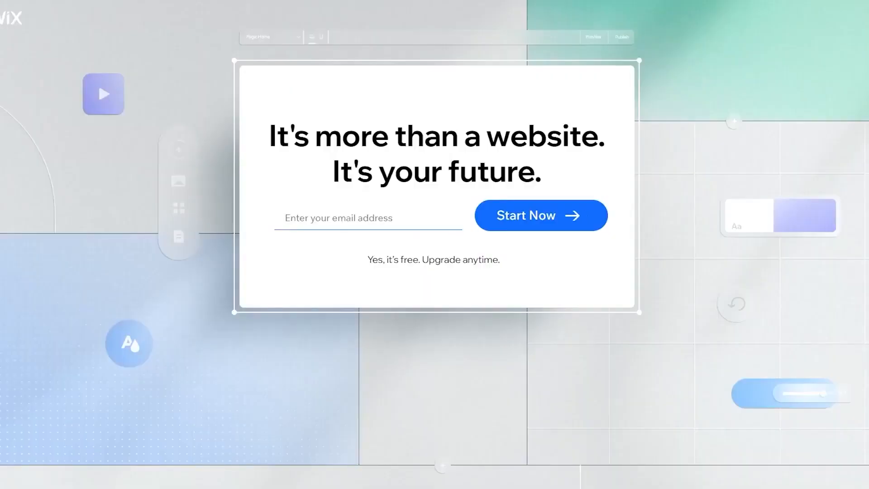
Start the Wix sign-up with the copied temporary email address
{"action": "left_click", "coordinate": [339, 220]}
{"action": "key", "text": "ctrl+v"}
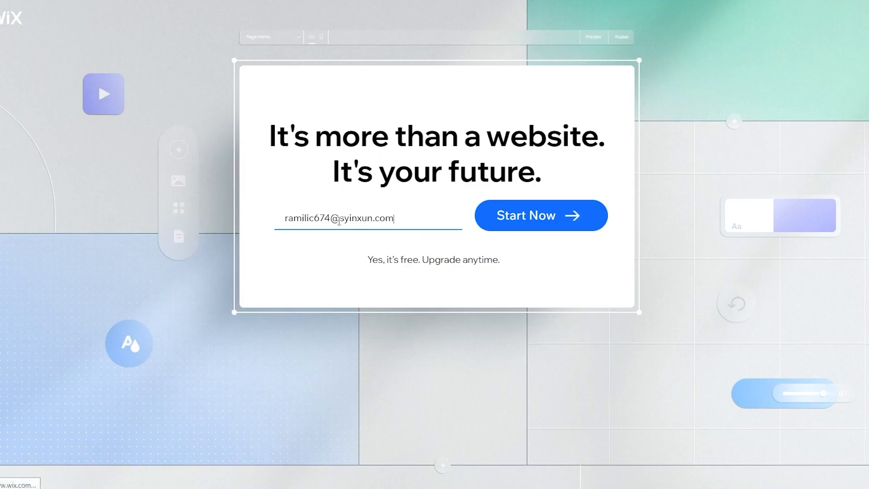
{"action": "key", "text": "Return"}
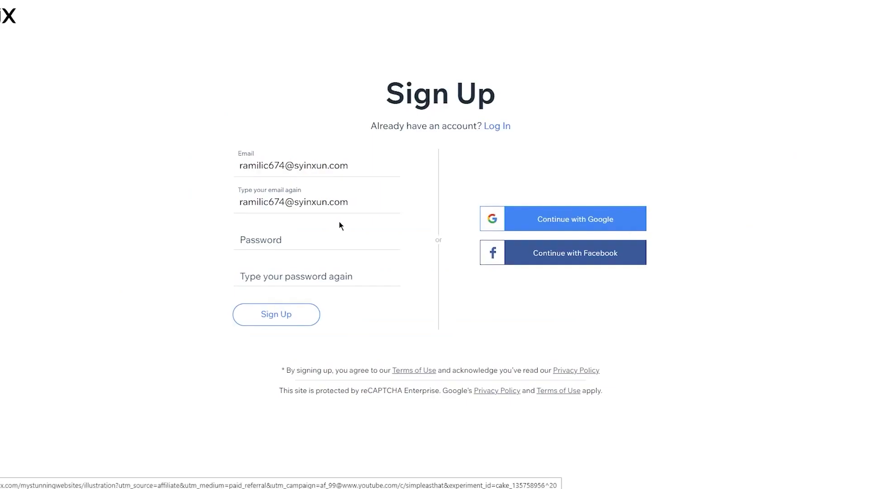
Enter the account password, repeat it for confirmation and submit the Wix sign-up form
{"action": "left_click", "coordinate": [288, 242]}
{"action": "type", "text": "Abc••••••"}
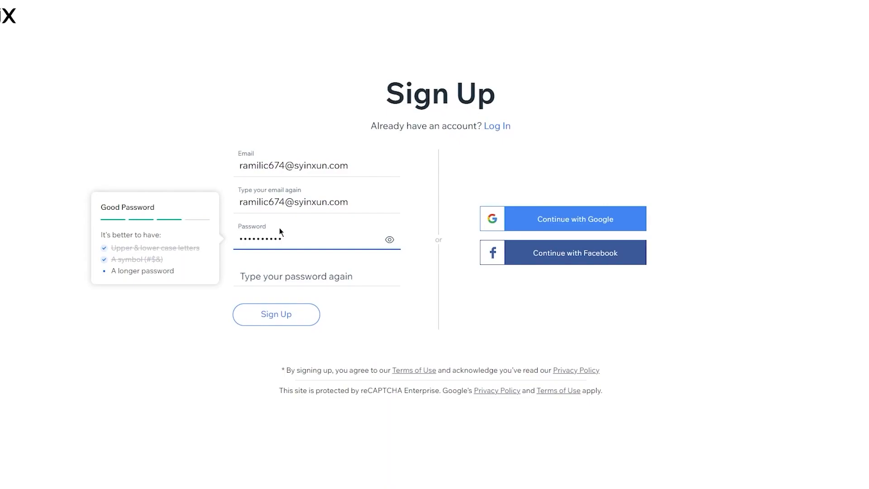
{"action": "left_click", "coordinate": [271, 278]}
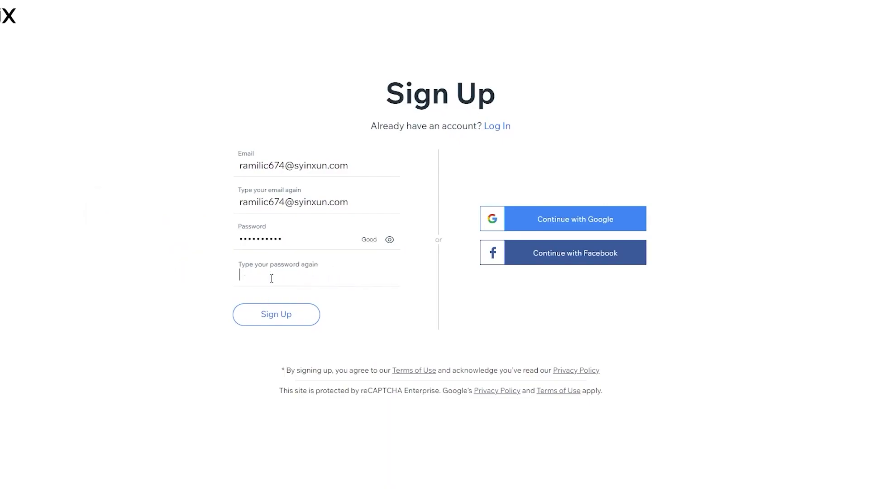
{"action": "type", "text": "•••••"}
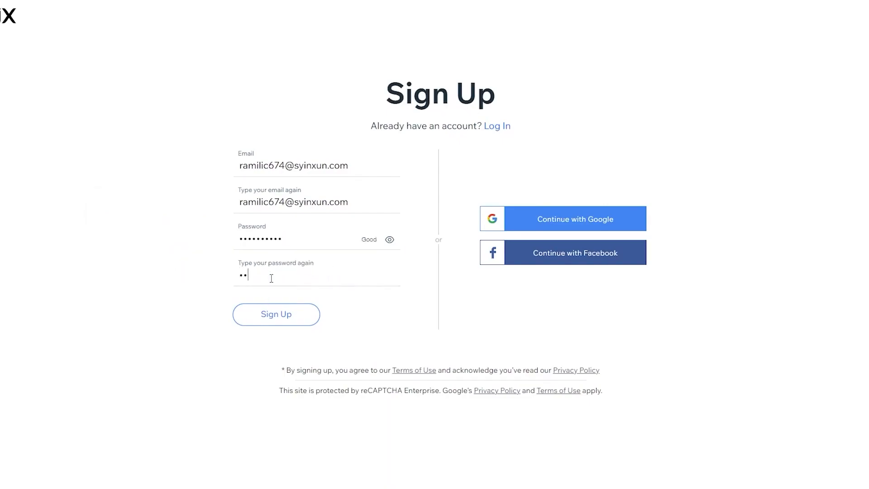
{"action": "type", "text": "•••••"}
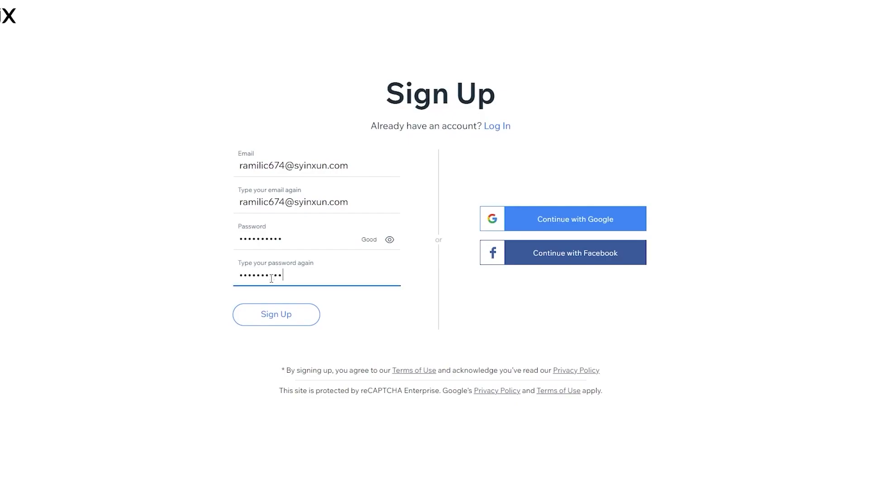
{"action": "left_click", "coordinate": [274, 313]}
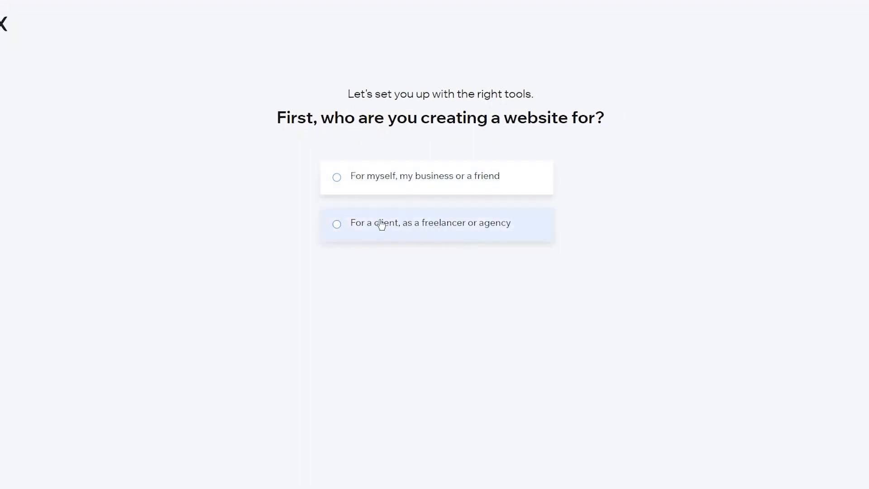
Set the website as being for myself, my business or a friend, with Online Clothing Store as its type
{"action": "left_click", "coordinate": [388, 187]}
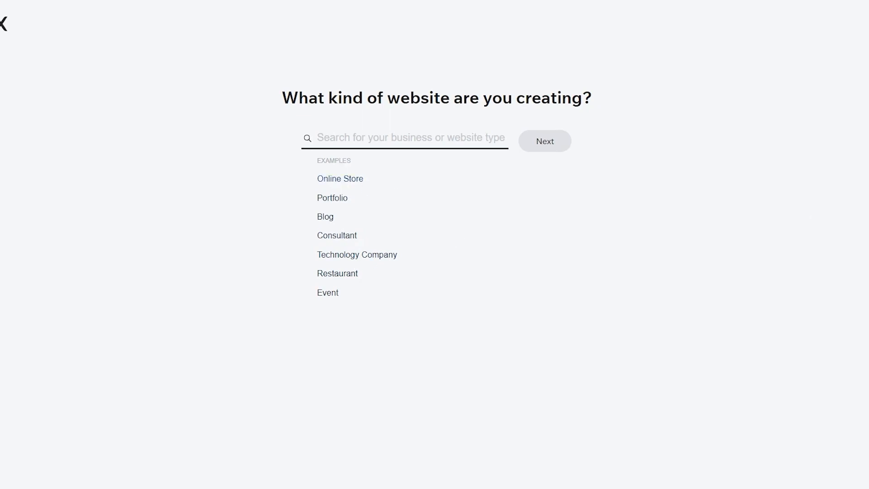
{"action": "left_click", "coordinate": [327, 178]}
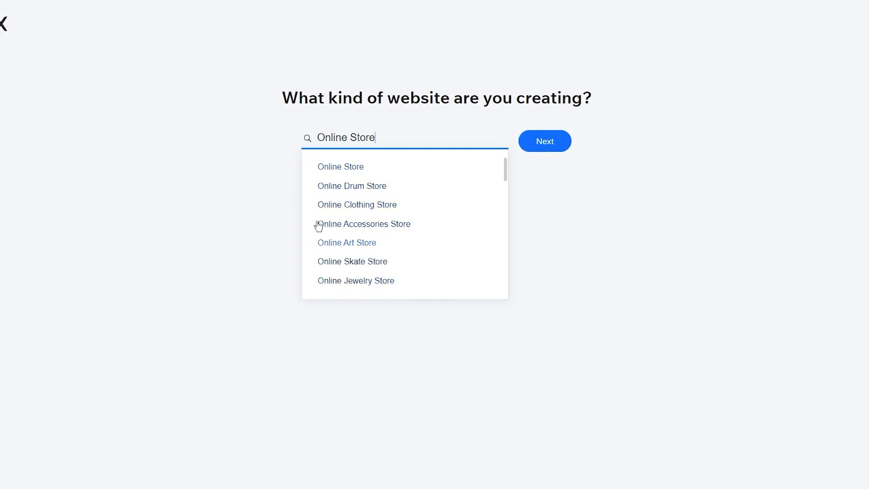
{"action": "left_click", "coordinate": [360, 203]}
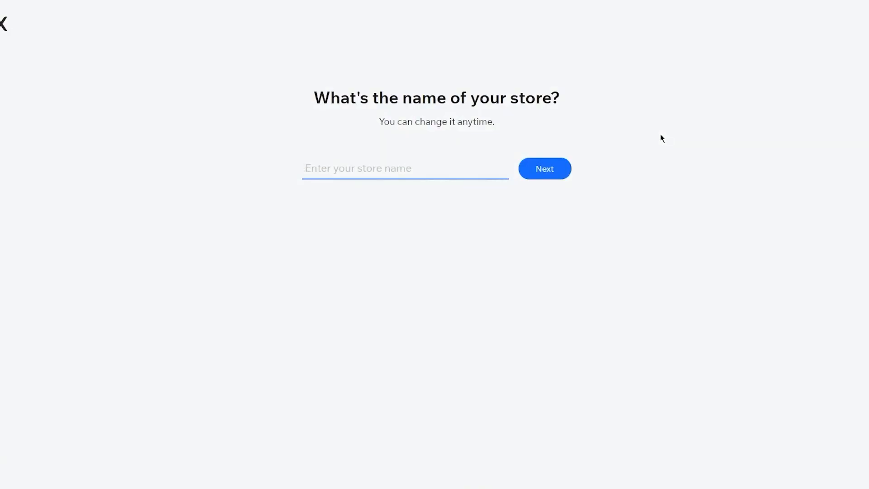
Name the store "John's Electric Shack" and continue the setup
{"action": "left_click", "coordinate": [444, 160]}
{"action": "left_click", "coordinate": [406, 170]}
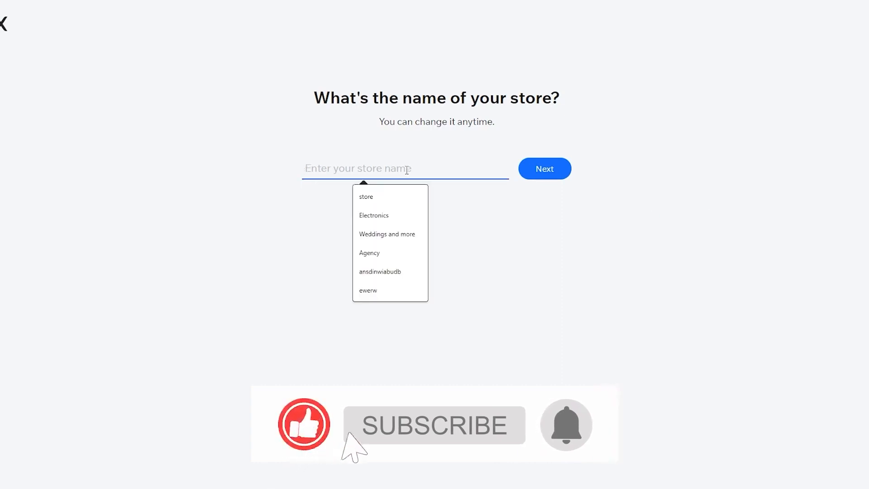
{"action": "type", "text": "John's Ele"}
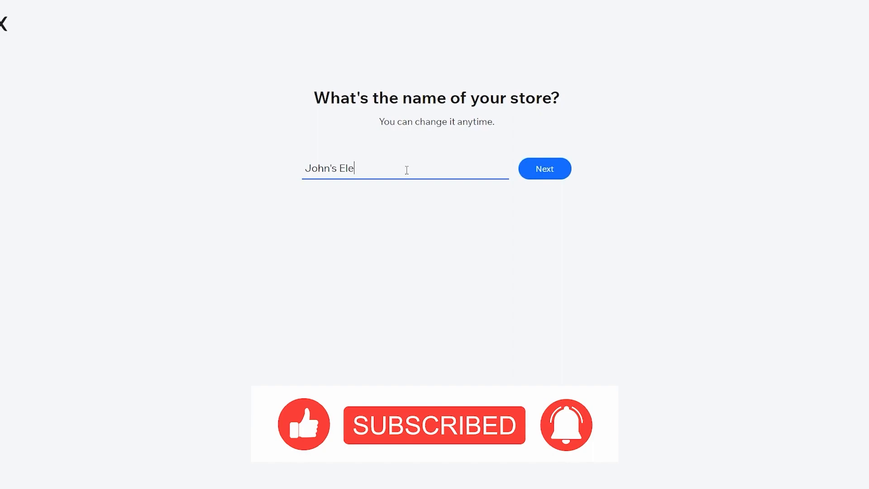
{"action": "type", "text": "ctric Shack"}
{"action": "left_click", "coordinate": [534, 179]}
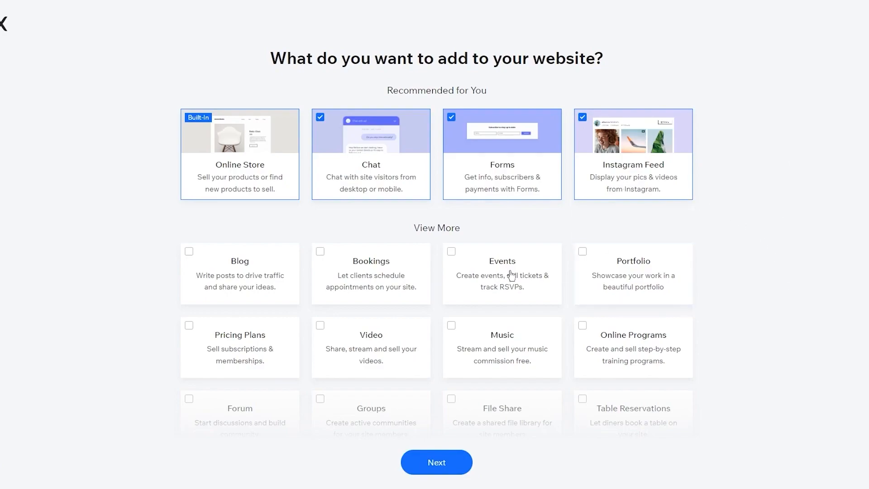
Review the optional website features, keep the preselected Chat, Forms and Instagram Feed, and continue the setup
{"action": "scroll", "coordinate": [247, 295], "scroll_direction": "down", "scroll_amount": 3}
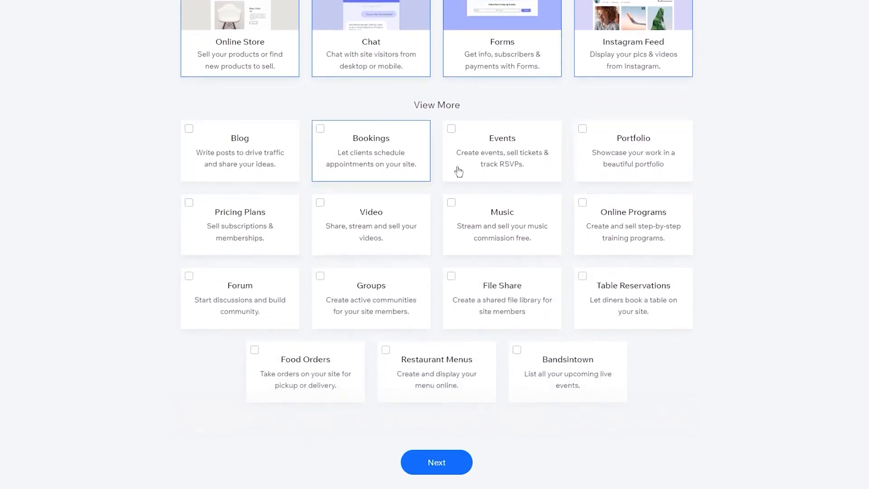
{"action": "left_click_drag", "start_coordinate": [437, 181], "coordinate": [371, 176]}
{"action": "left_click", "coordinate": [334, 150]}
{"action": "left_click", "coordinate": [370, 168]}
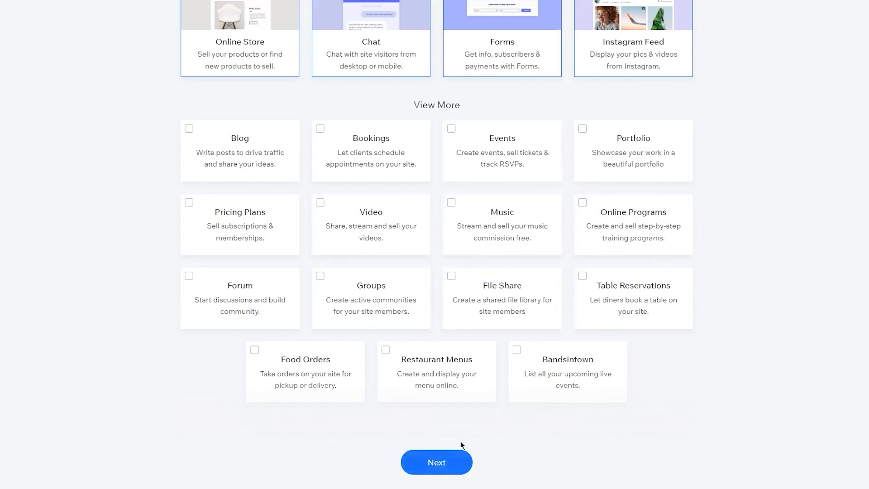
{"action": "scroll", "coordinate": [387, 293], "scroll_direction": "up", "scroll_amount": 3}
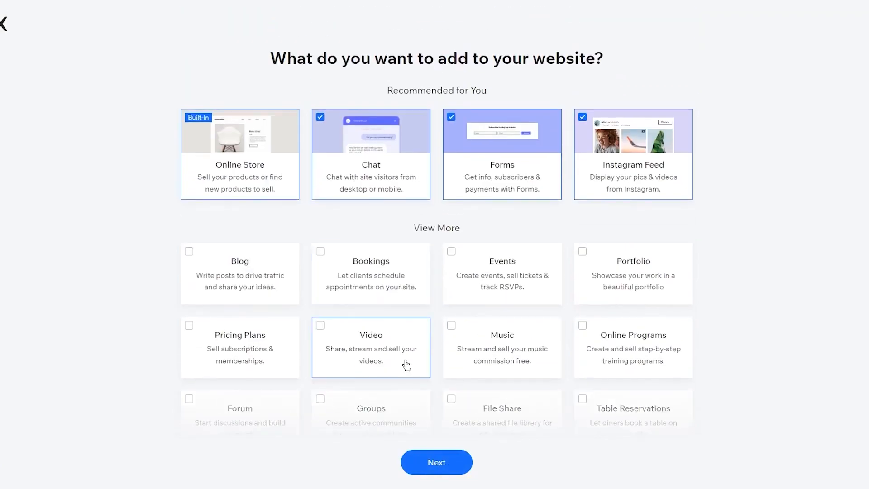
{"action": "left_click", "coordinate": [434, 455]}
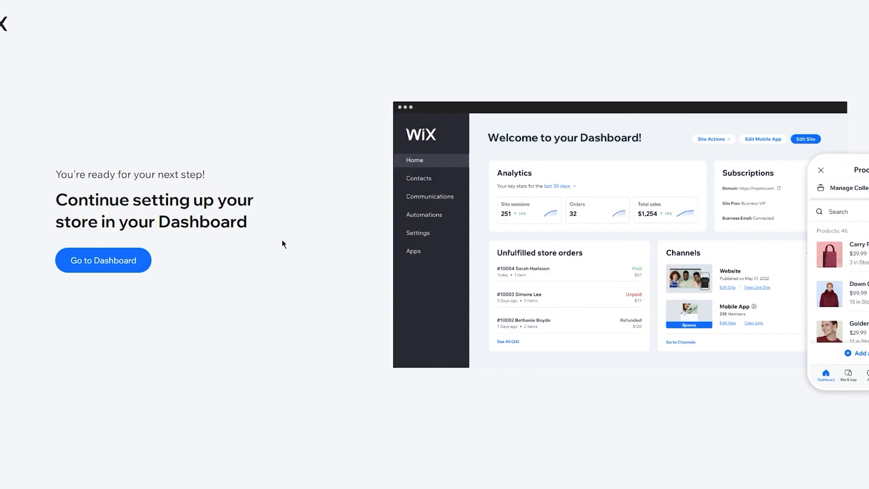
Go to the site dashboard, start designing the website and choose to customize a designed template
{"action": "left_click", "coordinate": [126, 259]}
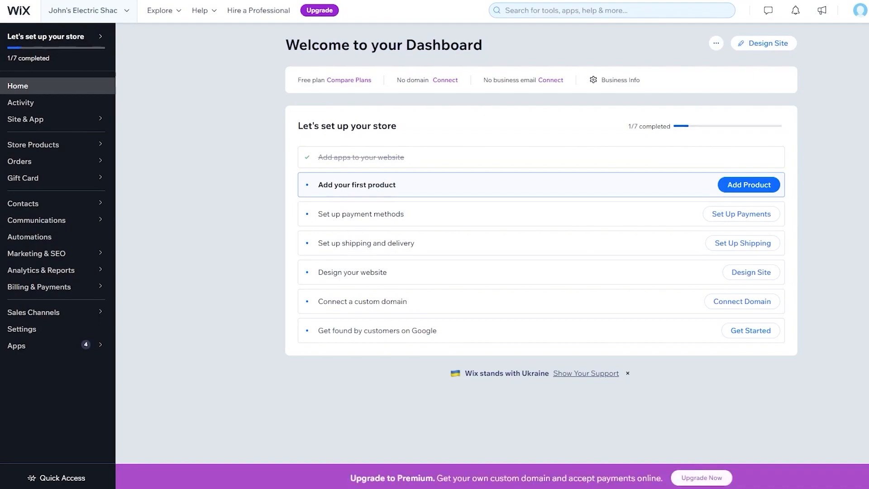
{"action": "left_click", "coordinate": [753, 45]}
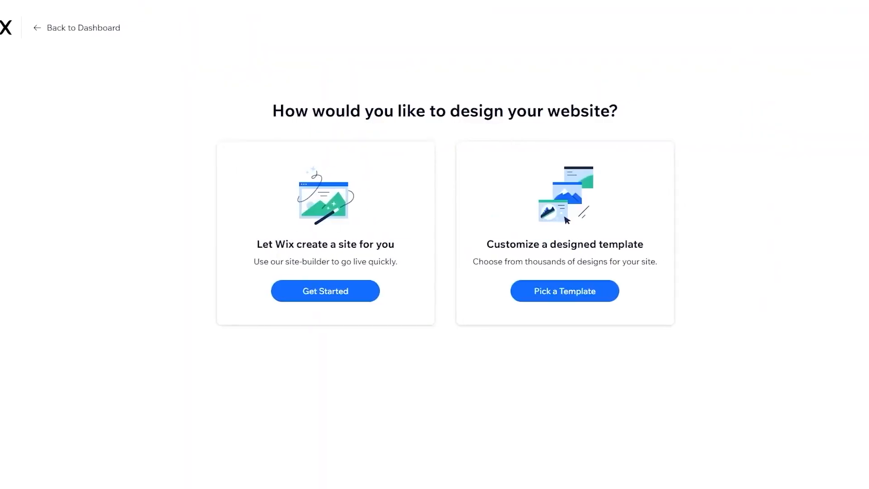
{"action": "left_click_drag", "start_coordinate": [274, 110], "coordinate": [668, 123]}
{"action": "left_click", "coordinate": [682, 120]}
{"action": "left_click_drag", "start_coordinate": [485, 241], "coordinate": [733, 259]}
{"action": "left_click", "coordinate": [733, 259]}
{"action": "left_click_drag", "start_coordinate": [472, 255], "coordinate": [733, 270]}
{"action": "left_click", "coordinate": [691, 266]}
{"action": "left_click", "coordinate": [541, 292]}
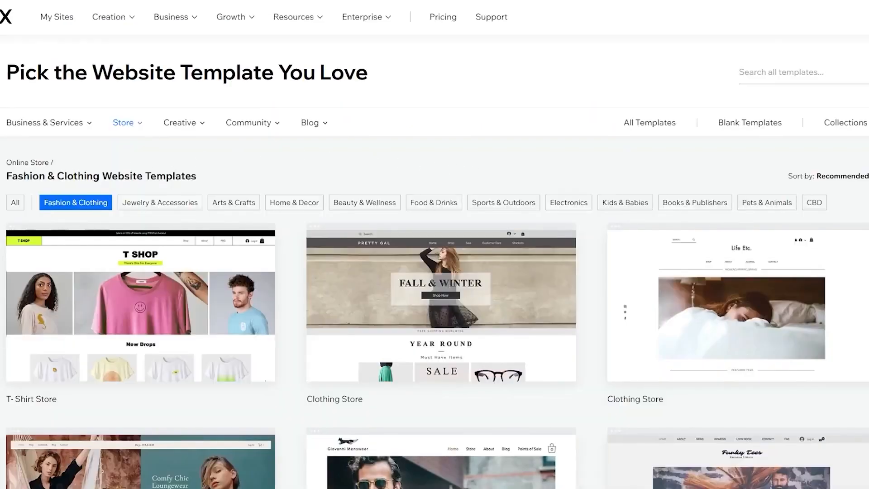
Examine the Fashion & Clothing website templates on the first page of the template gallery
{"action": "left_click_drag", "start_coordinate": [4, 176], "coordinate": [266, 180]}
{"action": "left_click", "coordinate": [266, 180]}
{"action": "scroll", "coordinate": [318, 182], "scroll_direction": "down", "scroll_amount": 1}
{"action": "scroll", "coordinate": [267, 190], "scroll_direction": "down", "scroll_amount": 3}
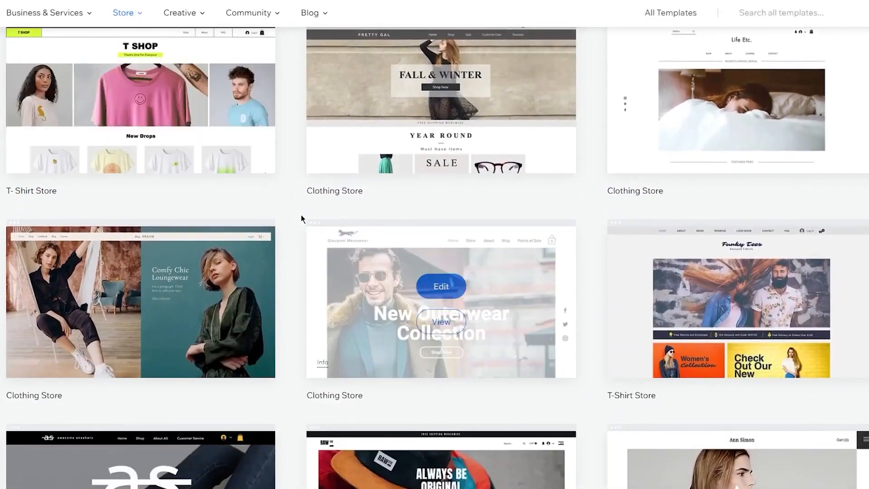
{"action": "scroll", "coordinate": [284, 198], "scroll_direction": "down", "scroll_amount": 3}
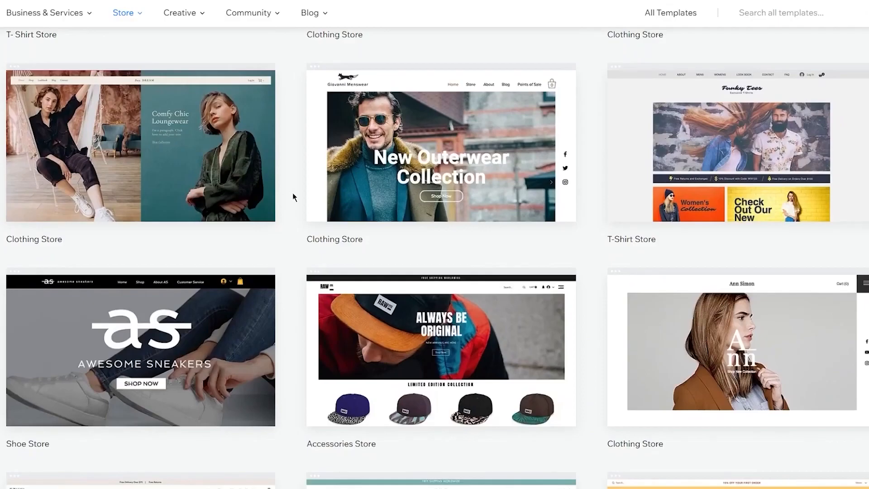
{"action": "scroll", "coordinate": [293, 194], "scroll_direction": "down", "scroll_amount": 5}
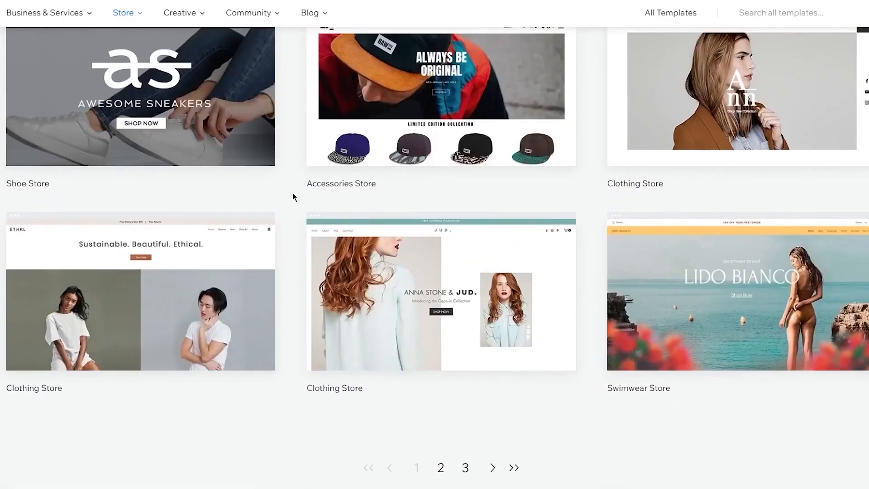
{"action": "scroll", "coordinate": [293, 194], "scroll_direction": "down", "scroll_amount": 2}
{"action": "scroll", "coordinate": [292, 192], "scroll_direction": "up", "scroll_amount": 13}
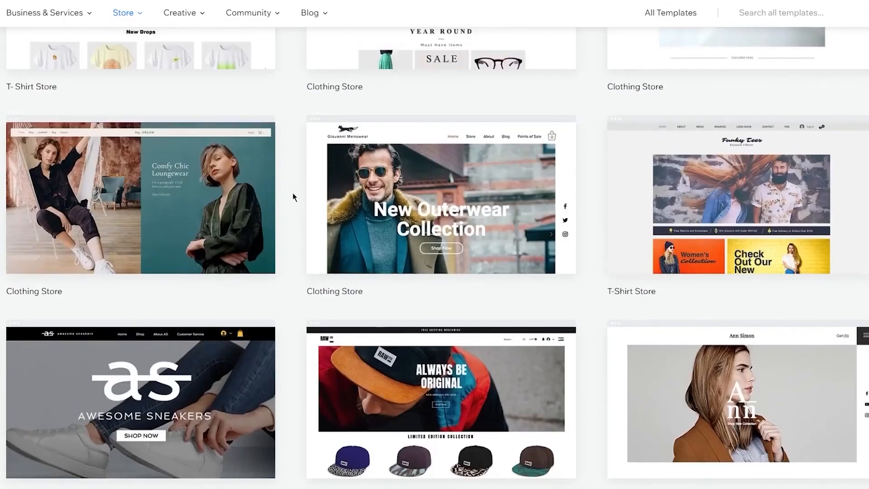
{"action": "scroll", "coordinate": [722, 188], "scroll_direction": "down", "scroll_amount": 7}
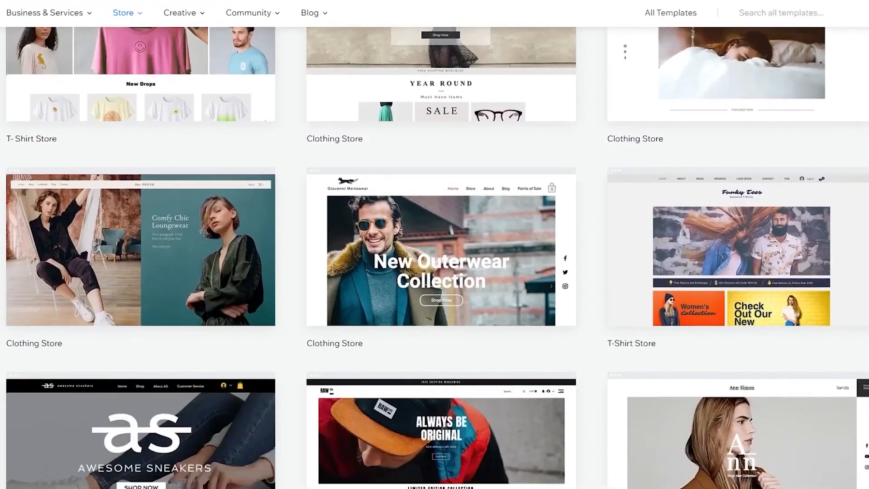
{"action": "scroll", "coordinate": [343, 204], "scroll_direction": "down", "scroll_amount": 5}
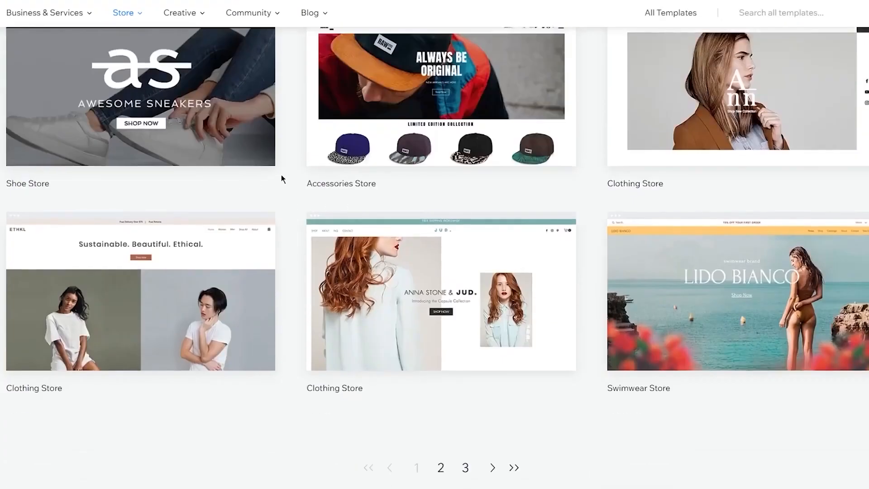
{"action": "scroll", "coordinate": [281, 179], "scroll_direction": "up", "scroll_amount": 10}
Preview the Giovanni Menswear clothing store template and examine its home page banner, product gallery and category images
{"action": "mouse_move", "coordinate": [441, 288]}
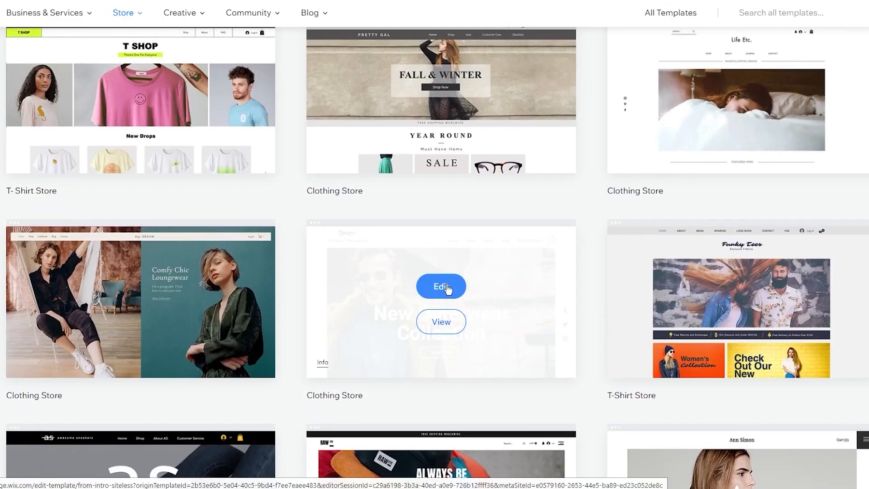
{"action": "left_click", "coordinate": [455, 327]}
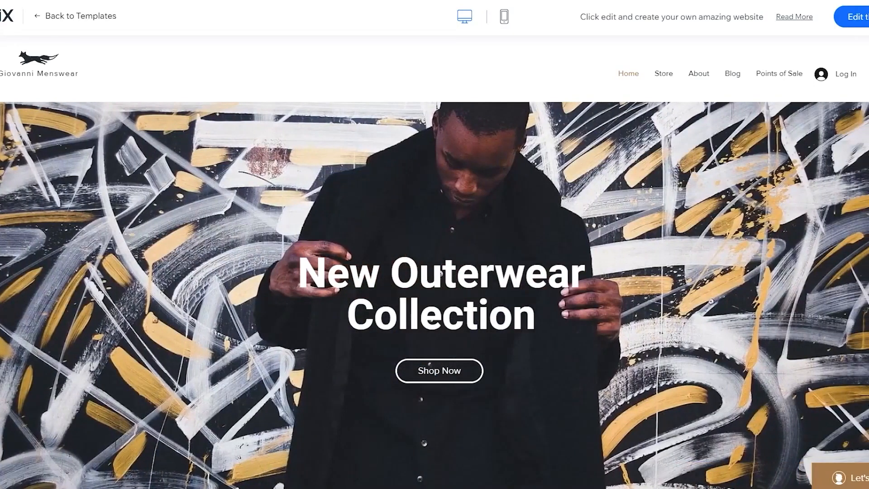
{"action": "scroll", "coordinate": [504, 230], "scroll_direction": "down", "scroll_amount": 6}
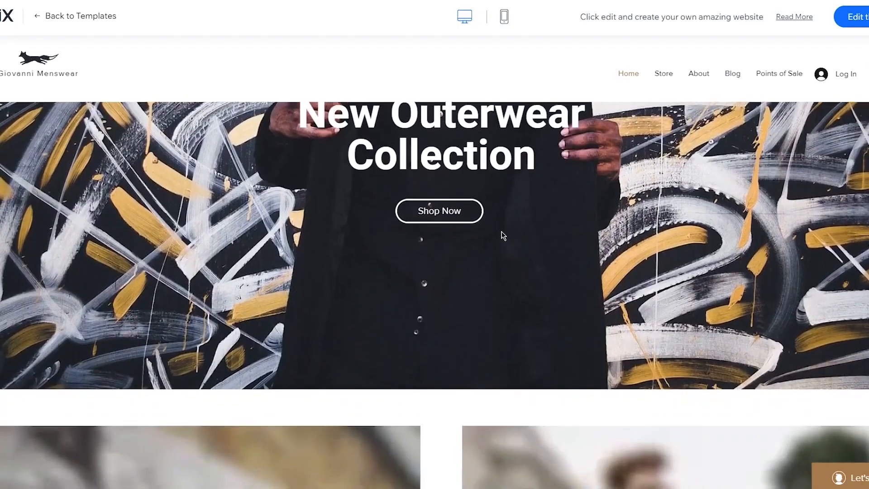
{"action": "scroll", "coordinate": [488, 240], "scroll_direction": "down", "scroll_amount": 10}
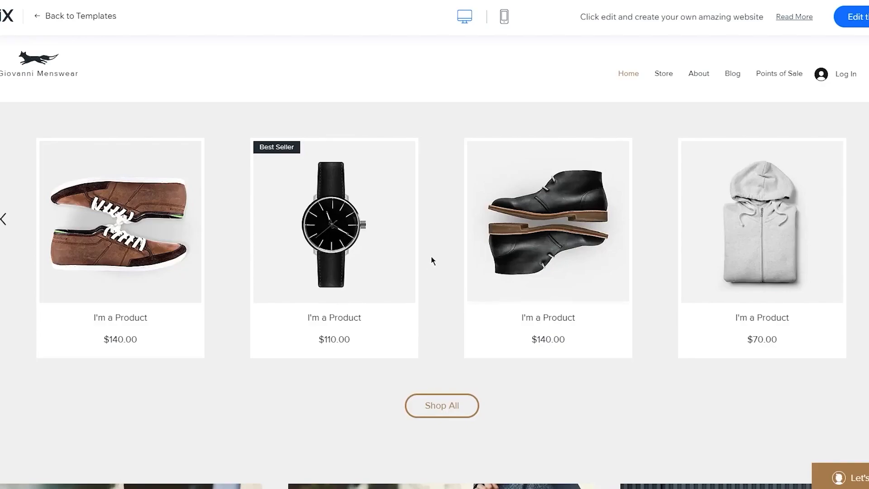
{"action": "scroll", "coordinate": [184, 213], "scroll_direction": "down", "scroll_amount": 6}
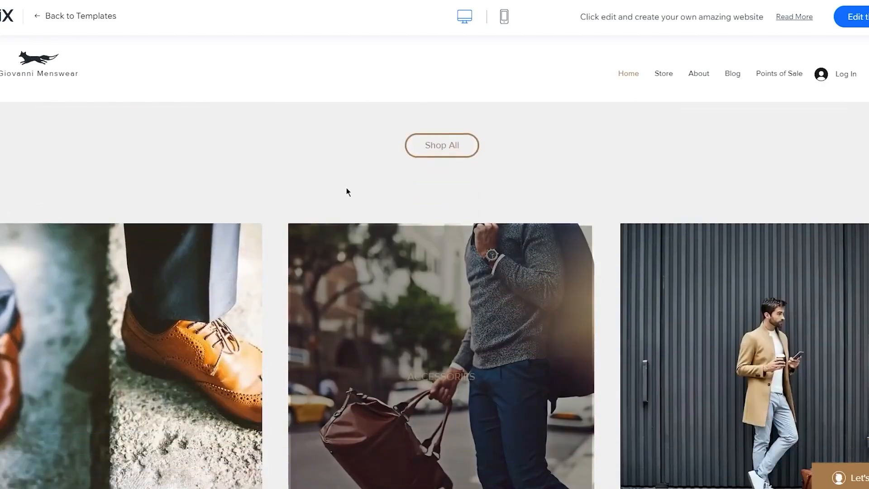
{"action": "scroll", "coordinate": [398, 193], "scroll_direction": "up", "scroll_amount": 5}
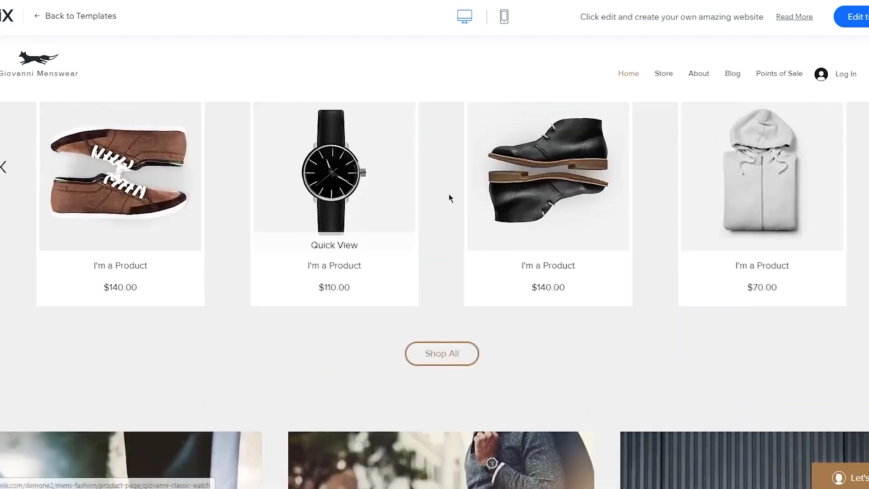
Review the black watch's product page in the preview and open the Giovanni Menswear template for editing
{"action": "left_click", "coordinate": [365, 181]}
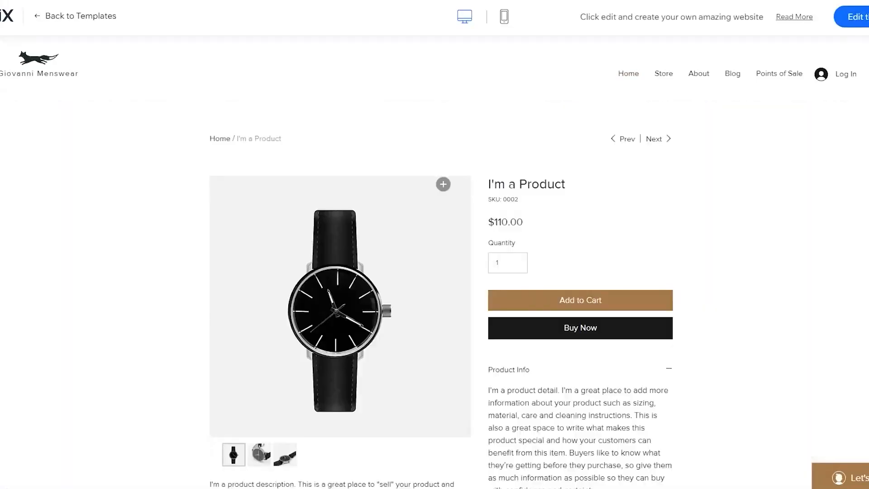
{"action": "left_click_drag", "start_coordinate": [489, 183], "coordinate": [648, 189]}
{"action": "left_click", "coordinate": [649, 189]}
{"action": "scroll", "coordinate": [675, 198], "scroll_direction": "down", "scroll_amount": 2}
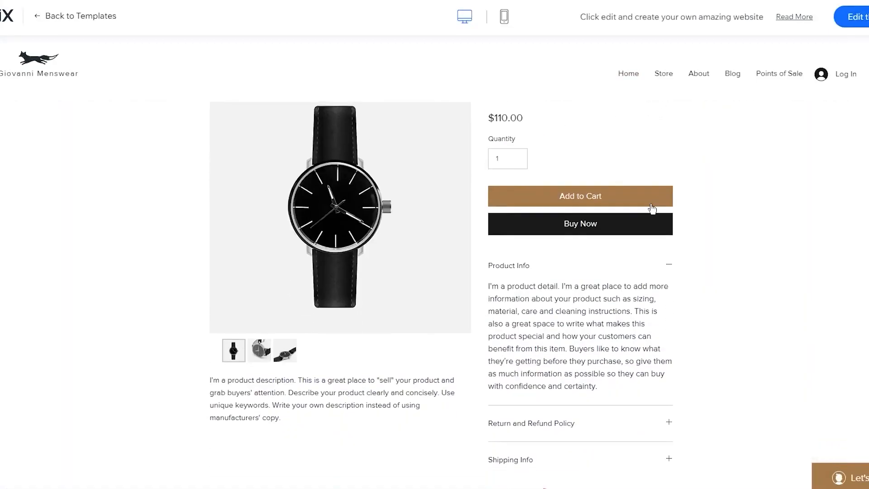
{"action": "scroll", "coordinate": [484, 179], "scroll_direction": "up", "scroll_amount": 2}
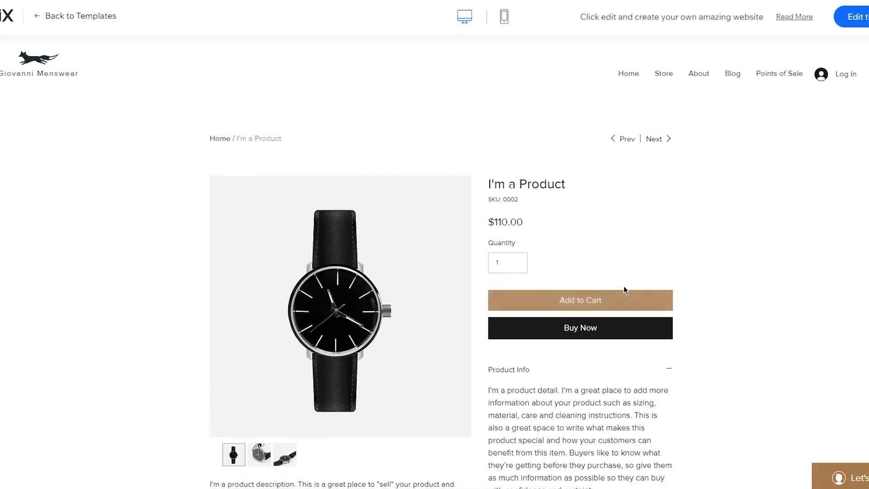
{"action": "left_click", "coordinate": [837, 21]}
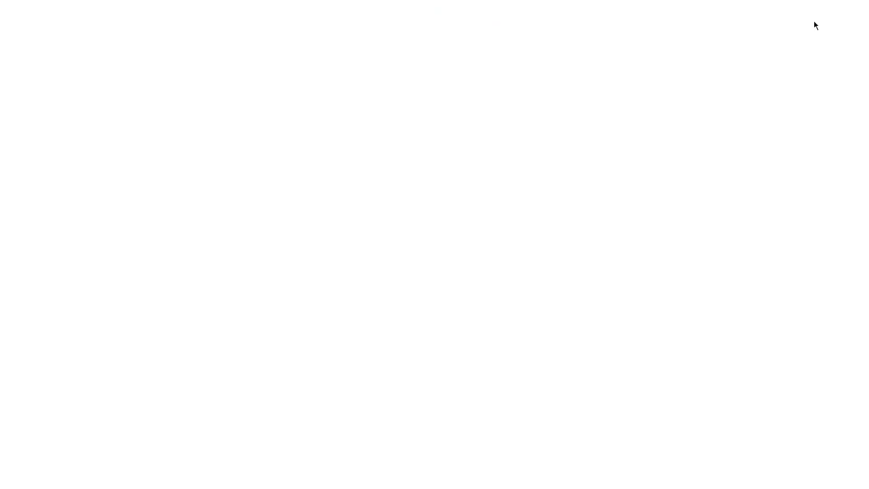
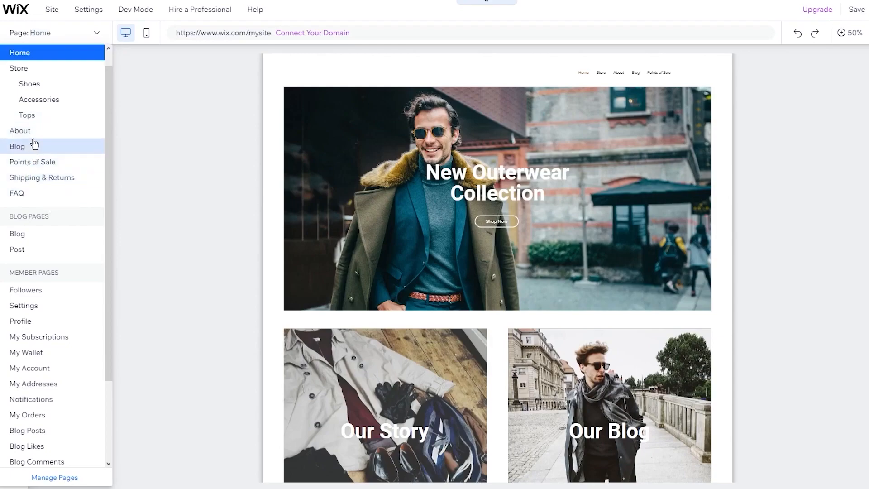
View the template's About, Blog and Points of Sale pages in the editor
{"action": "left_click", "coordinate": [34, 134]}
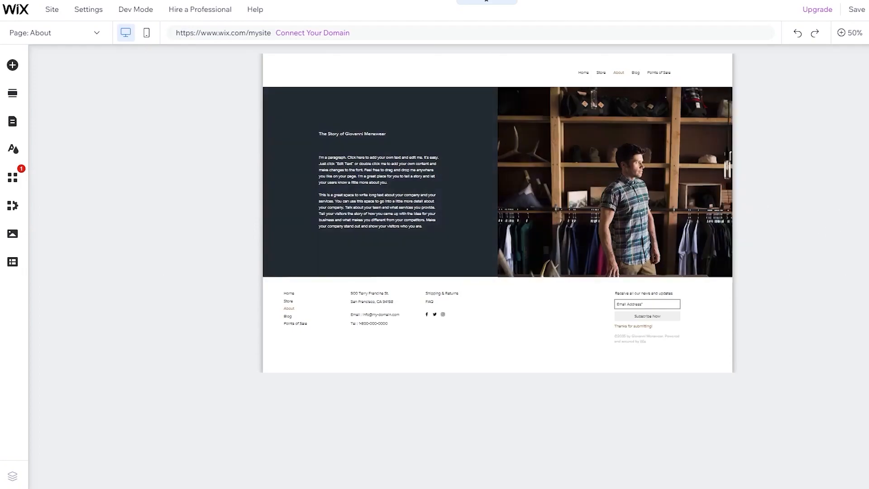
{"action": "left_click", "coordinate": [58, 34]}
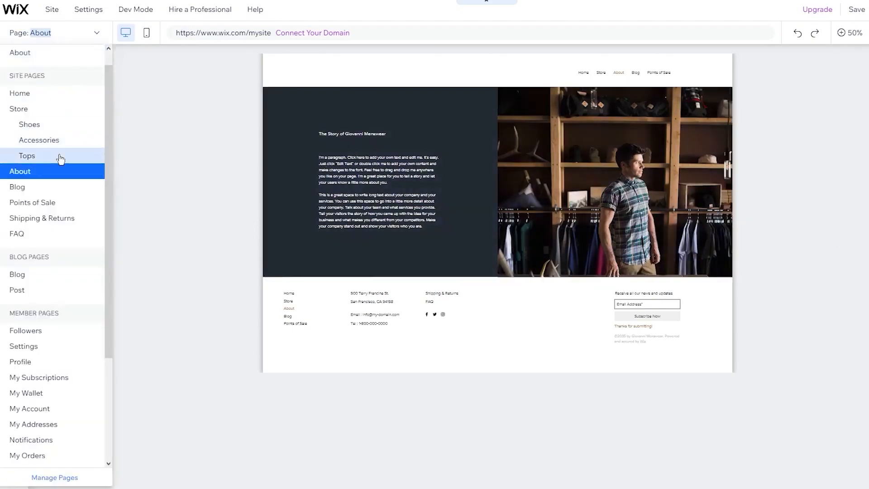
{"action": "left_click", "coordinate": [48, 185]}
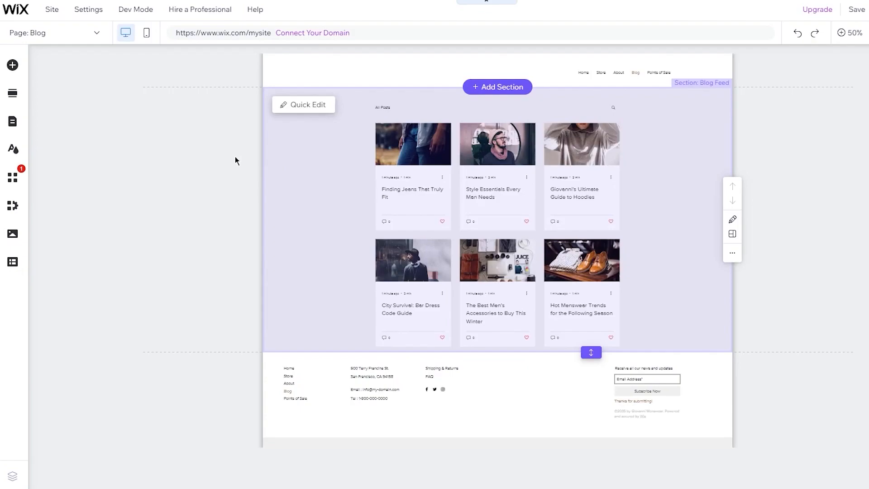
{"action": "mouse_move", "coordinate": [100, 6]}
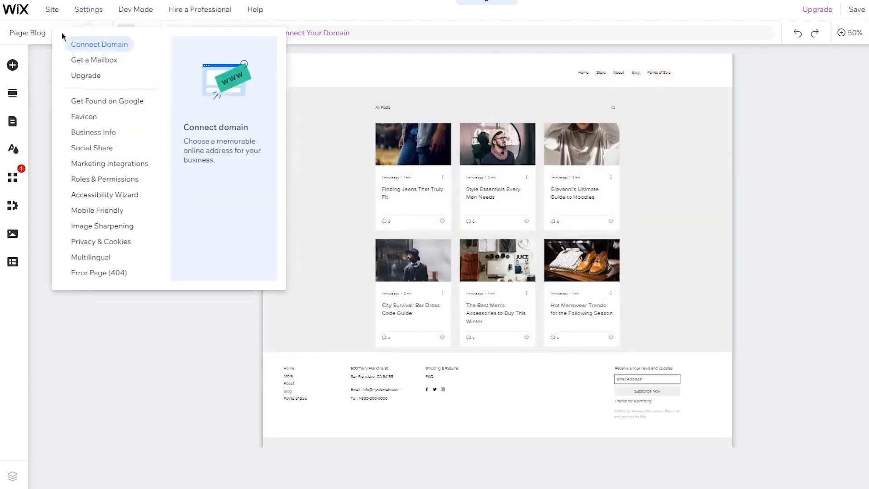
{"action": "left_click", "coordinate": [38, 33]}
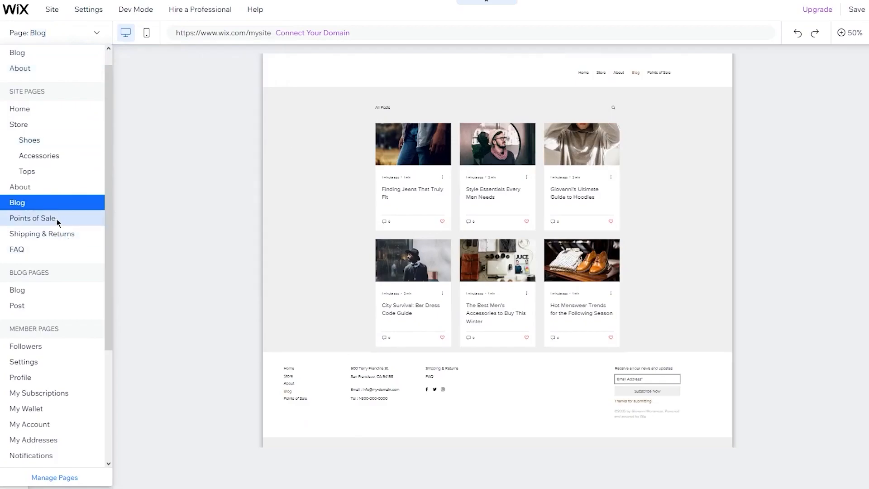
{"action": "left_click", "coordinate": [57, 222]}
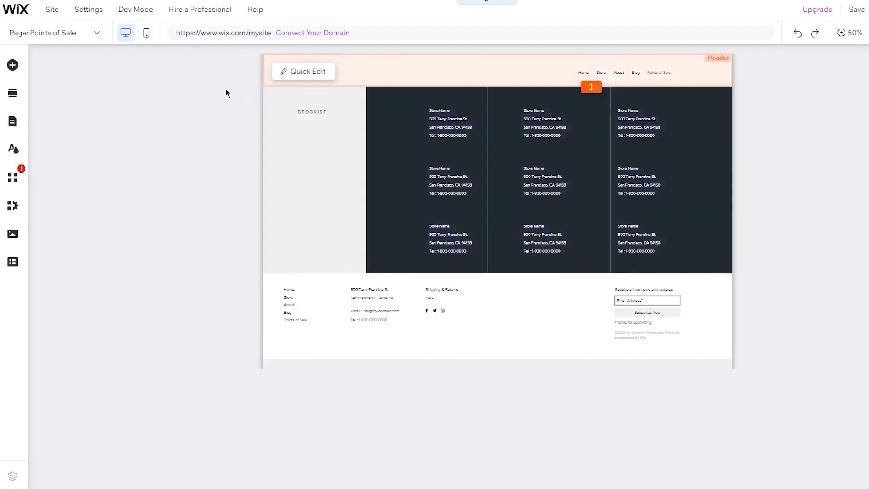
View the template's Shipping & Returns and FAQ pages, including the FAQ page's header and footer
{"action": "left_click", "coordinate": [93, 35]}
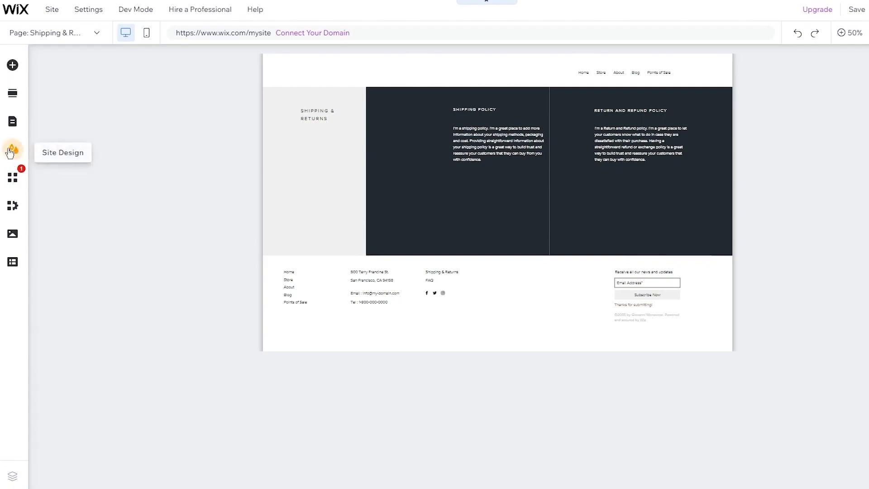
{"action": "left_click", "coordinate": [67, 33]}
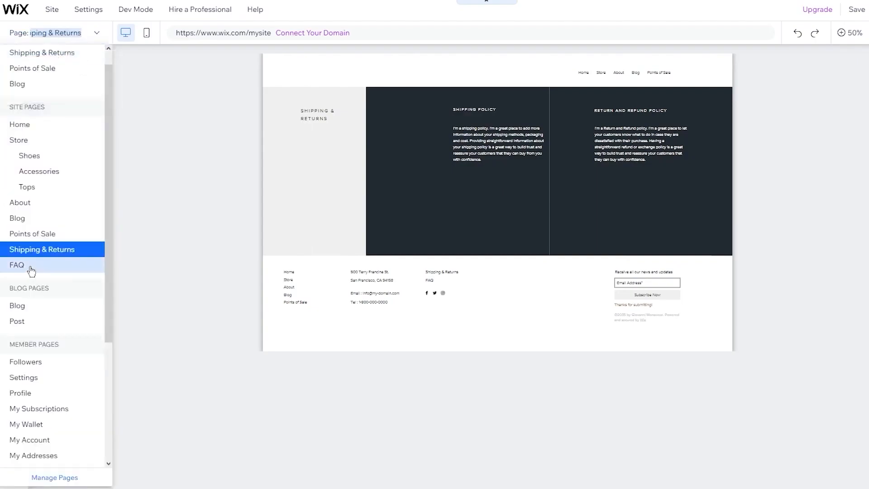
{"action": "left_click", "coordinate": [30, 267]}
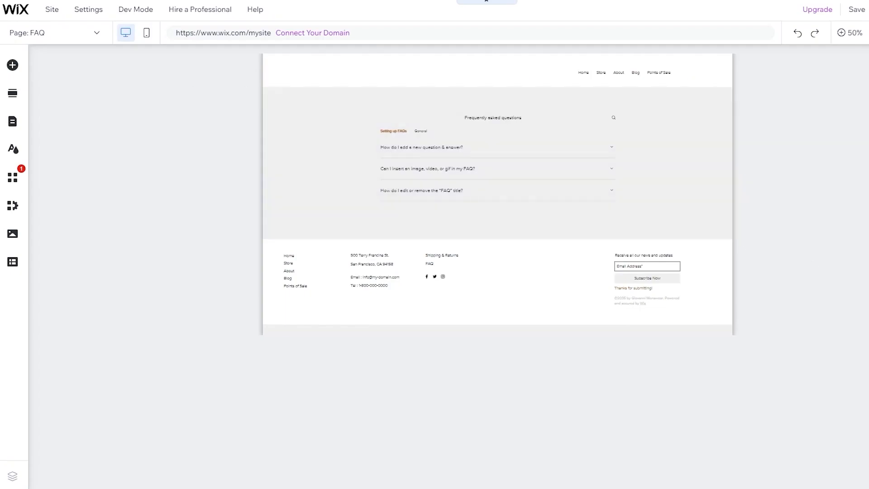
{"action": "left_click", "coordinate": [522, 173]}
{"action": "left_click", "coordinate": [349, 262]}
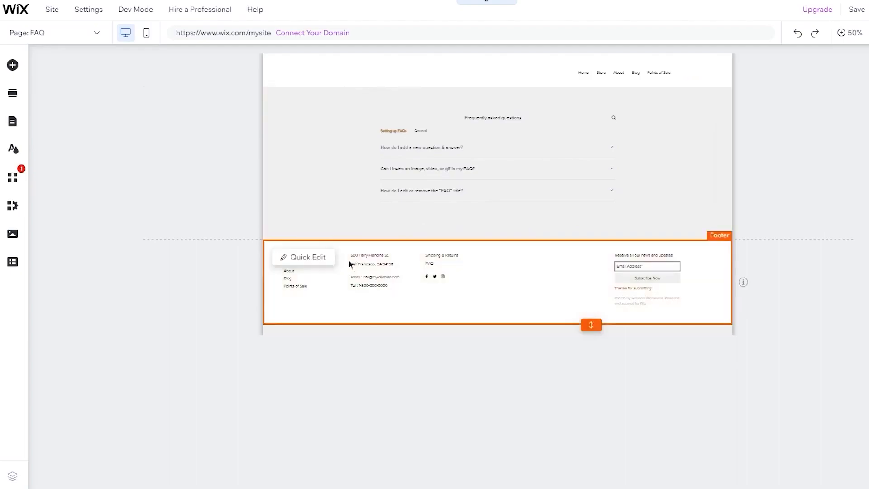
{"action": "left_click", "coordinate": [367, 55]}
Open the Store page in the editor at 100% zoom and examine its product collection
{"action": "left_click", "coordinate": [37, 40]}
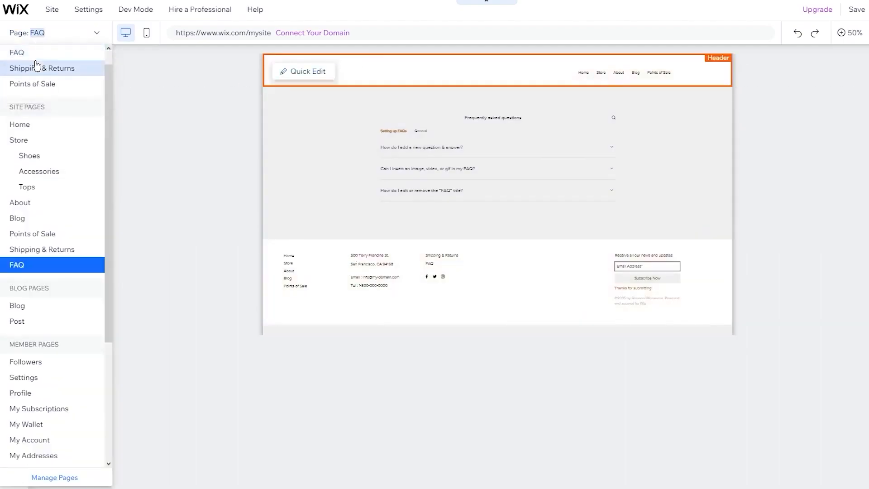
{"action": "scroll", "coordinate": [58, 63], "scroll_direction": "up", "scroll_amount": 1}
{"action": "left_click", "coordinate": [53, 152]}
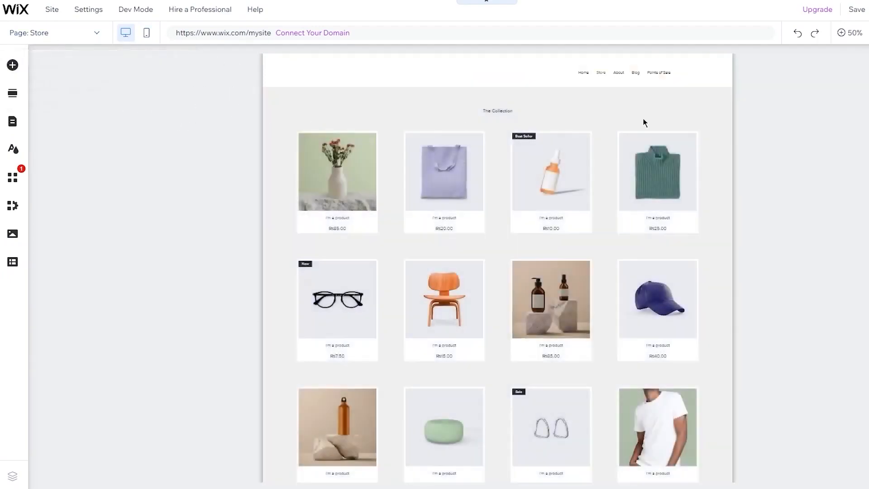
{"action": "left_click", "coordinate": [846, 33]}
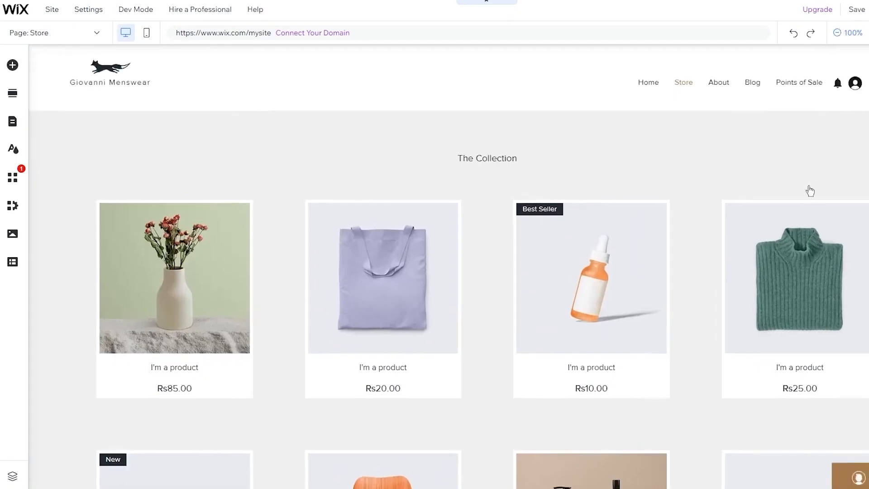
{"action": "scroll", "coordinate": [812, 152], "scroll_direction": "down", "scroll_amount": 5}
{"action": "scroll", "coordinate": [590, 199], "scroll_direction": "up", "scroll_amount": 5}
{"action": "scroll", "coordinate": [529, 287], "scroll_direction": "down", "scroll_amount": 5}
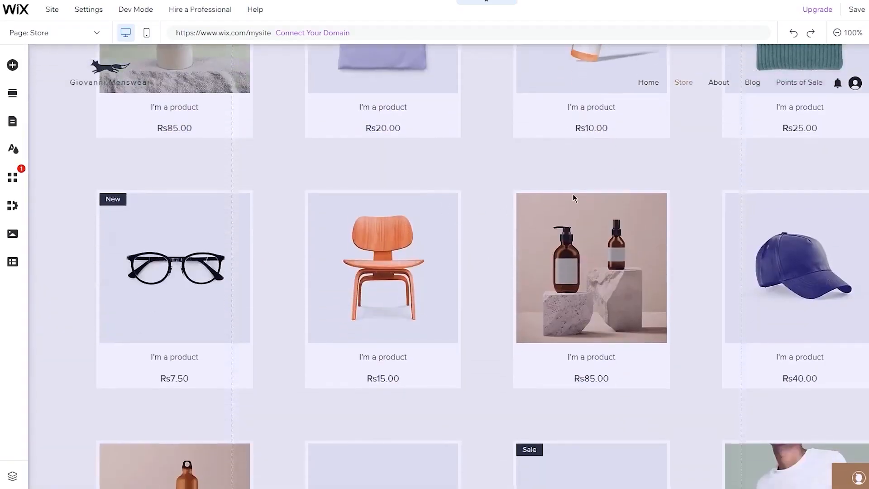
{"action": "scroll", "coordinate": [572, 194], "scroll_direction": "up", "scroll_amount": 4}
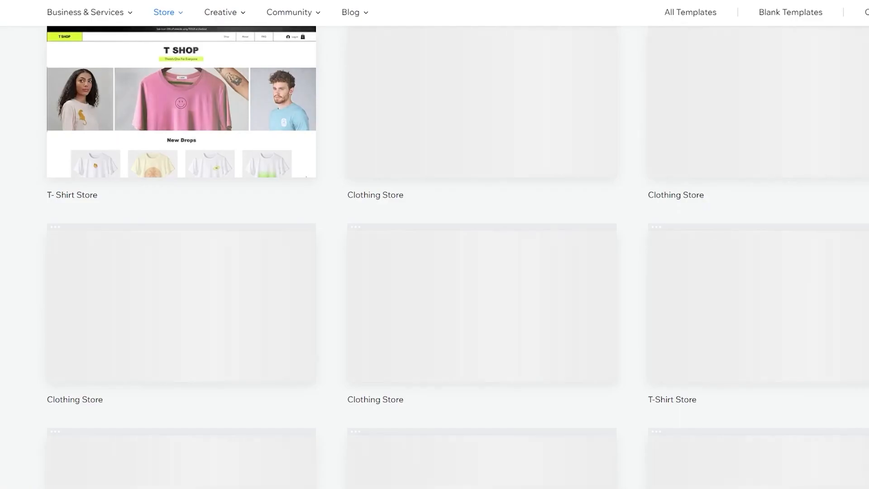
Leave the template gallery and open the My Sites page
{"action": "scroll", "coordinate": [146, 61], "scroll_direction": "up", "scroll_amount": 2}
{"action": "scroll", "coordinate": [146, 60], "scroll_direction": "up", "scroll_amount": 1}
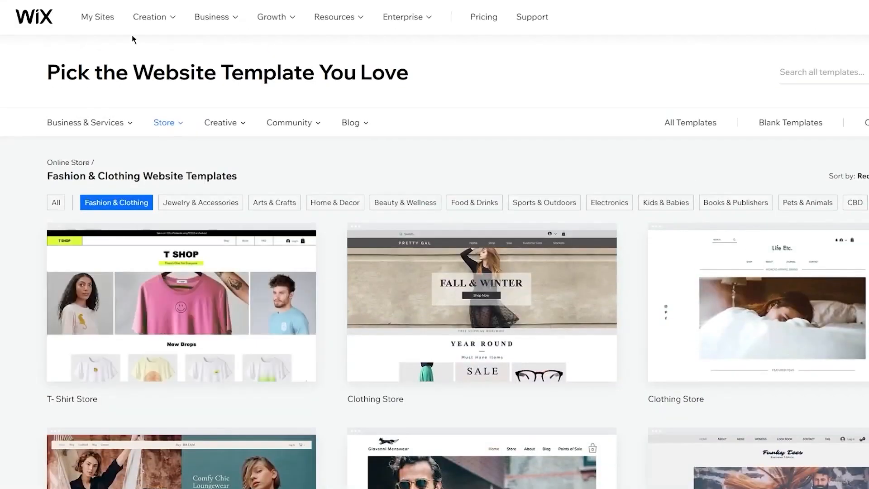
{"action": "left_click", "coordinate": [103, 17]}
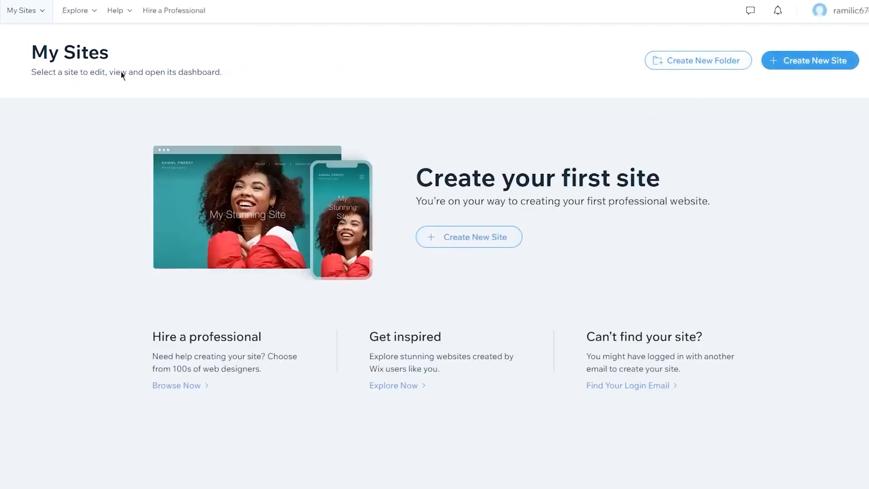
{"action": "mouse_move", "coordinate": [39, 26]}
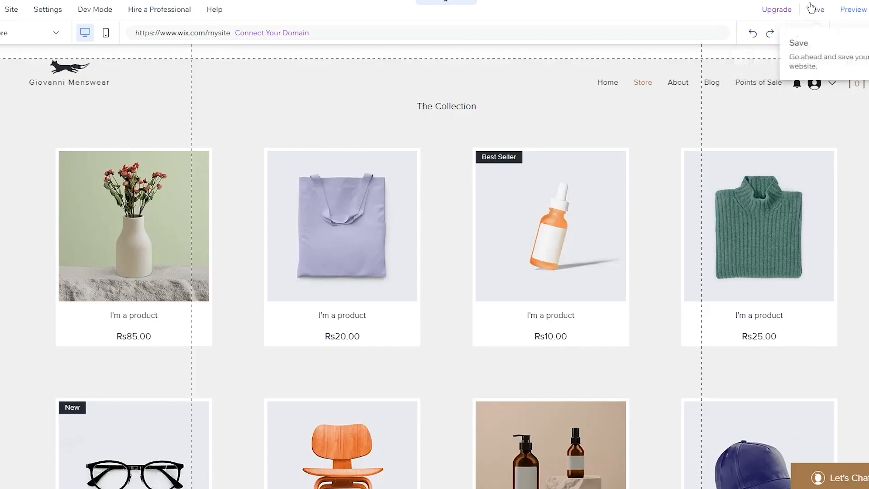
Save the Giovanni Menswear site from the editor and refresh the My Sites page
{"action": "left_click", "coordinate": [816, 9]}
{"action": "left_click", "coordinate": [557, 343]}
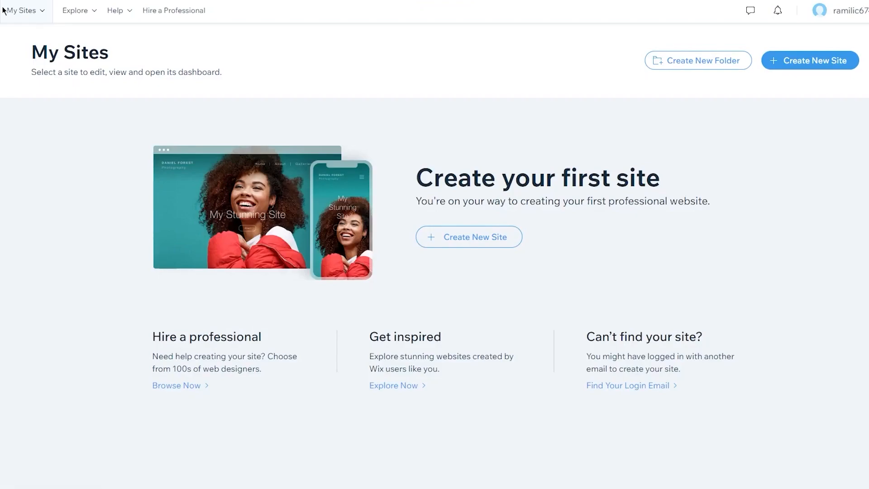
{"action": "key", "text": "F5"}
{"action": "mouse_move", "coordinate": [93, 14]}
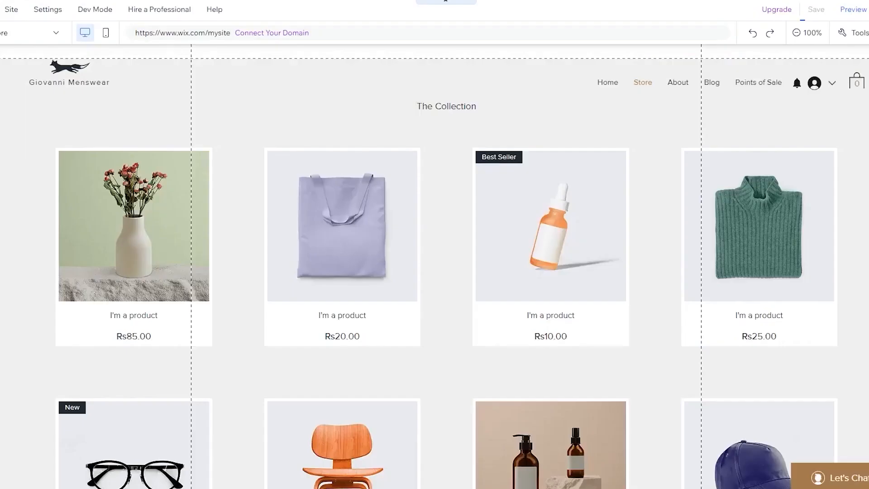
{"action": "left_click", "coordinate": [817, 9]}
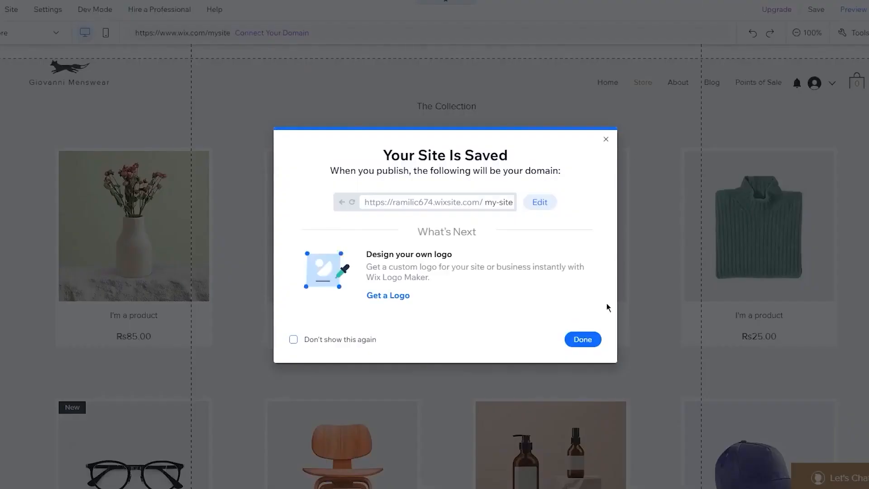
{"action": "left_click", "coordinate": [582, 339]}
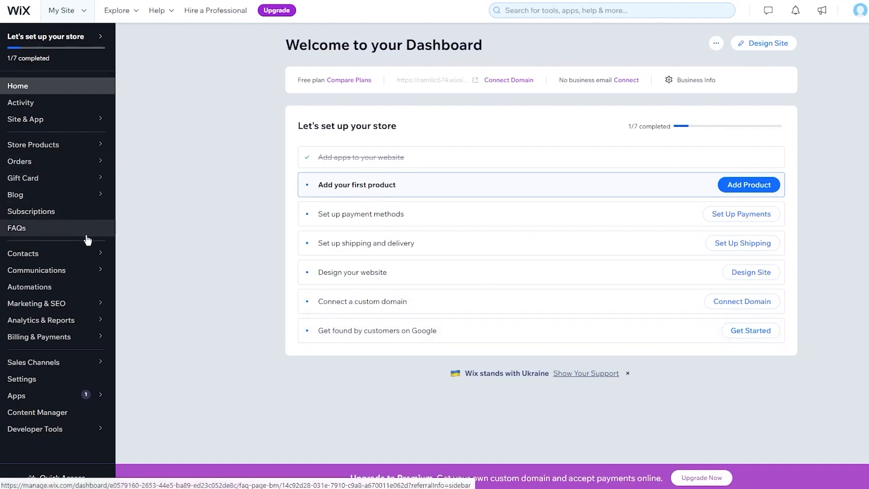
Open the store's product list from the site dashboard, dismiss the tip and view the additional product actions
{"action": "mouse_move", "coordinate": [103, 157]}
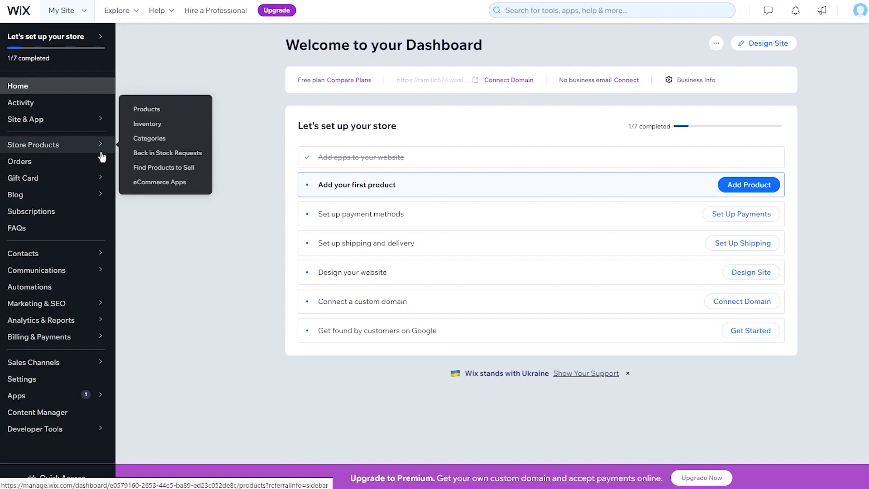
{"action": "left_click", "coordinate": [127, 114]}
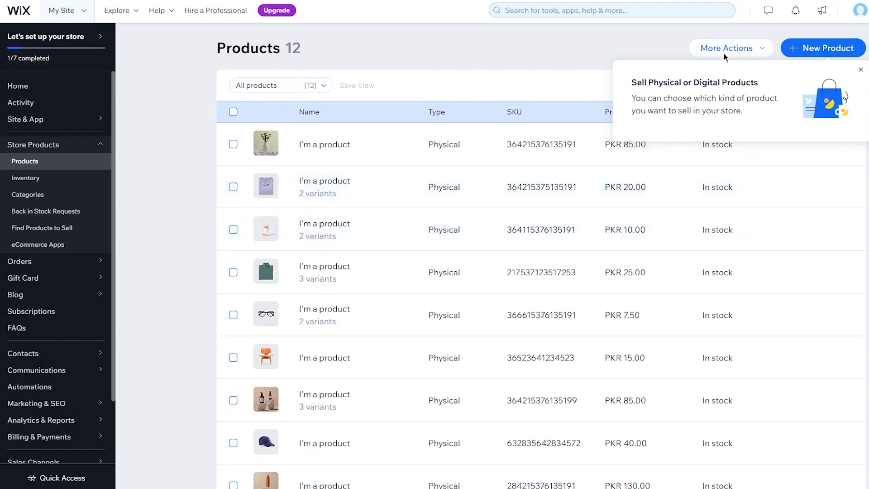
{"action": "left_click", "coordinate": [861, 70]}
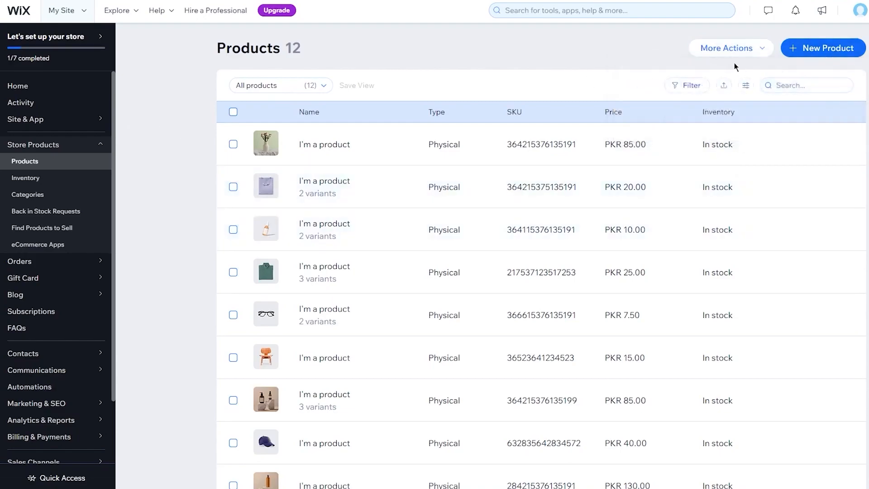
{"action": "left_click", "coordinate": [726, 50]}
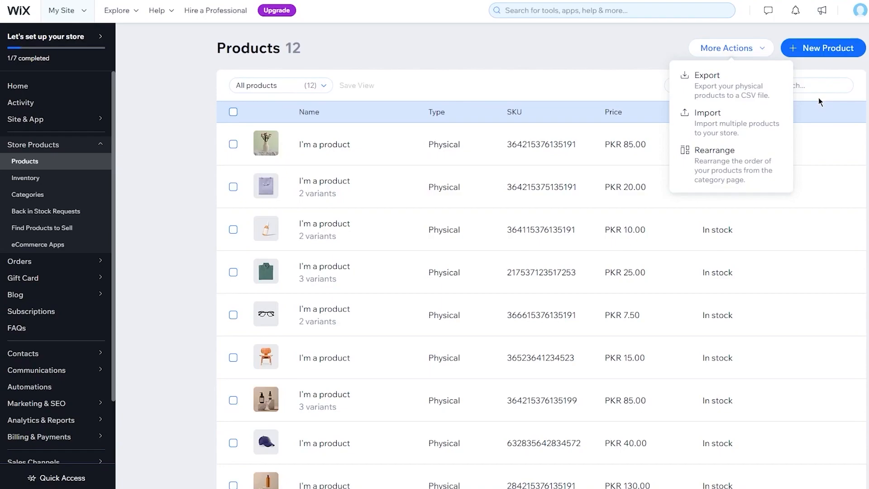
Create a new physical product and add the uploaded image pexels-jimmy-jimmy-1484807 (1) to it
{"action": "left_click", "coordinate": [810, 57]}
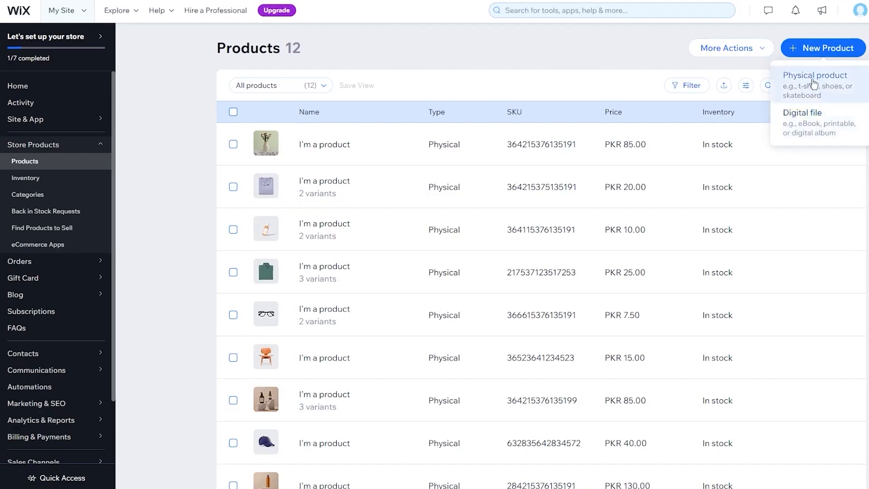
{"action": "left_click", "coordinate": [812, 82]}
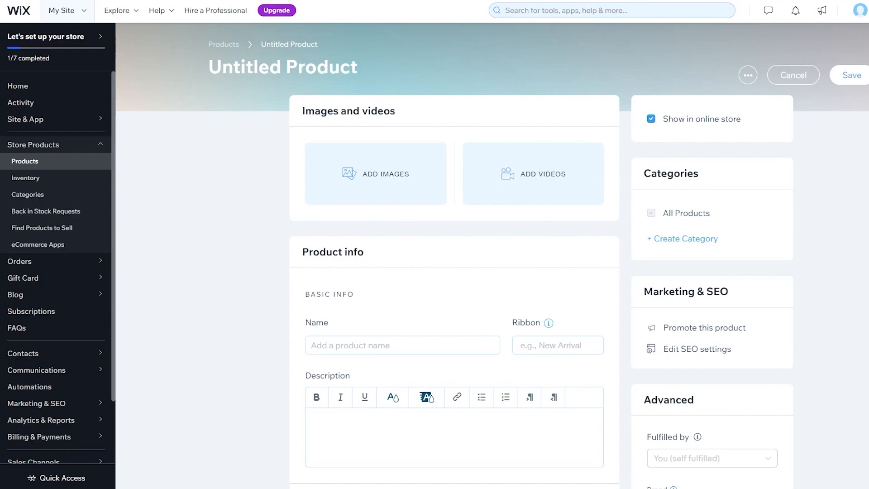
{"action": "left_click", "coordinate": [389, 157]}
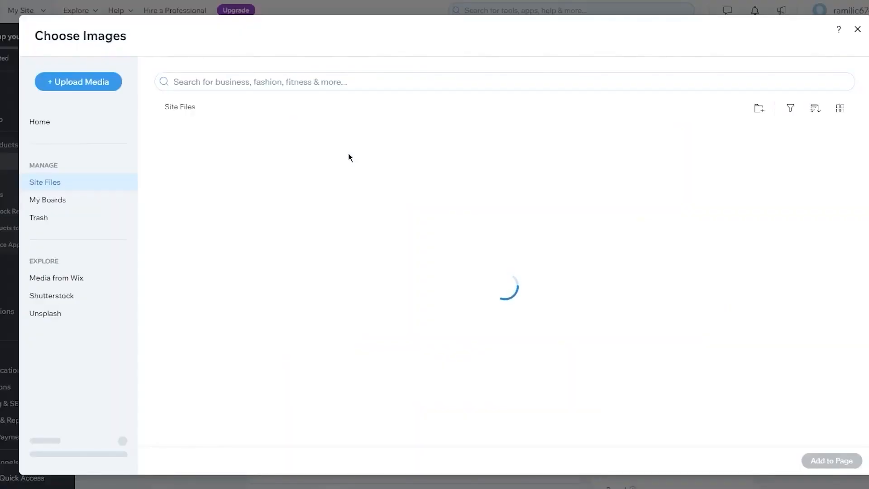
{"action": "left_click", "coordinate": [98, 82]}
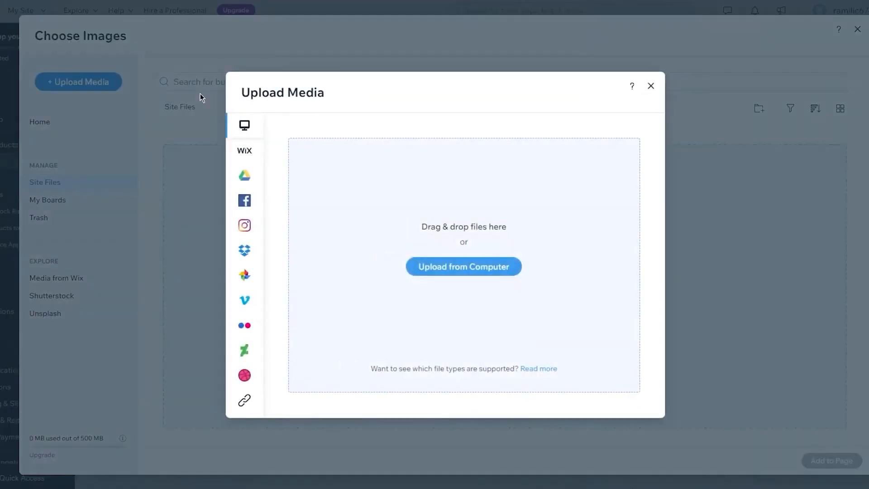
{"action": "left_click", "coordinate": [442, 270]}
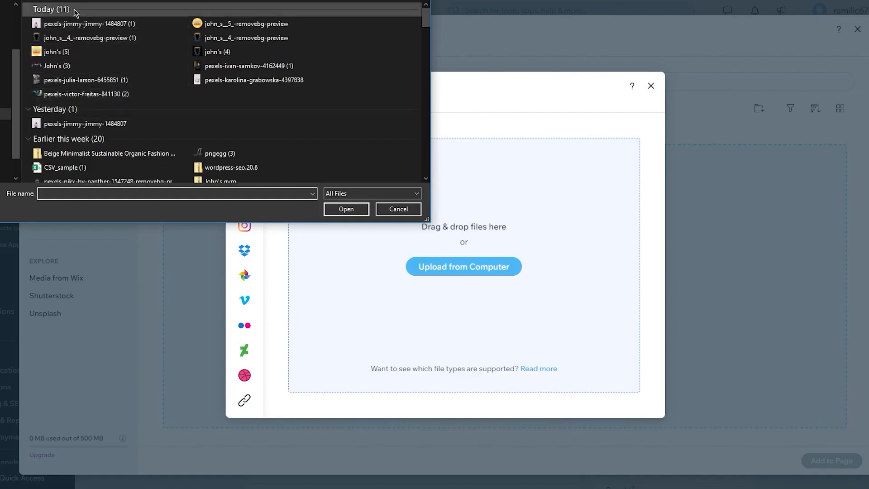
{"action": "double_click", "coordinate": [66, 23]}
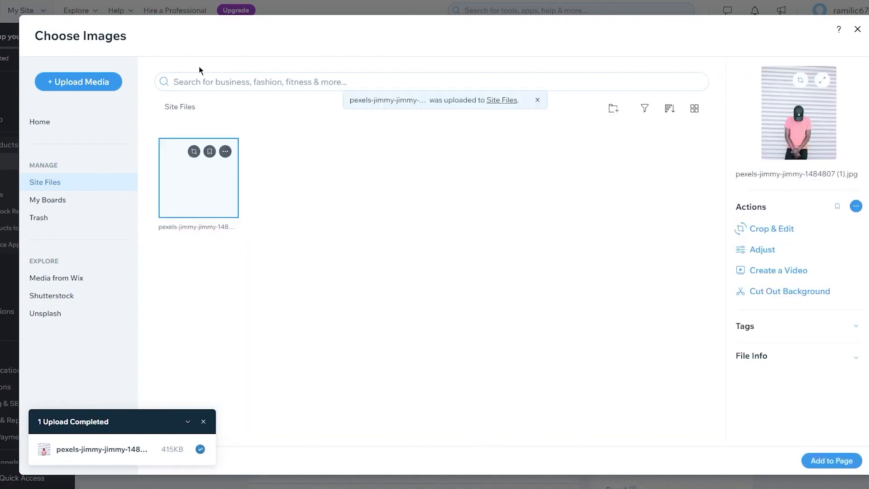
{"action": "left_click", "coordinate": [837, 460]}
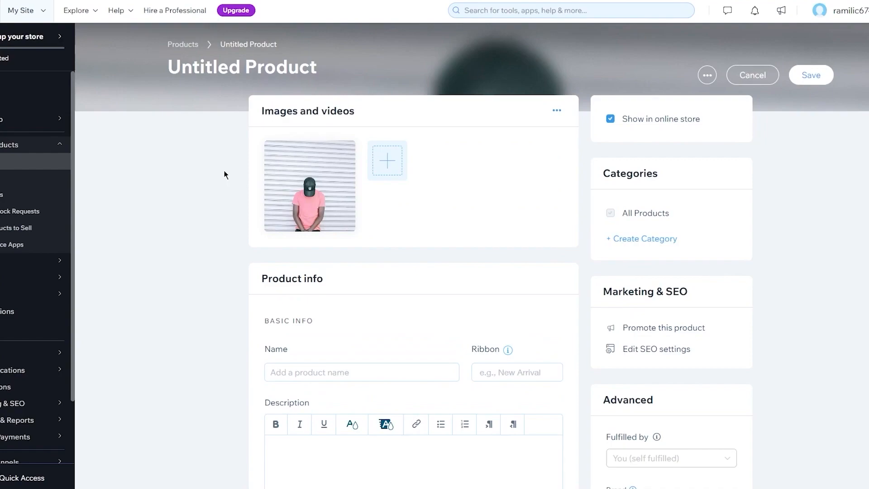
Name the product "Plasma Pink T-Shirt"
{"action": "scroll", "coordinate": [239, 197], "scroll_direction": "down", "scroll_amount": 3}
{"action": "left_click", "coordinate": [320, 261]}
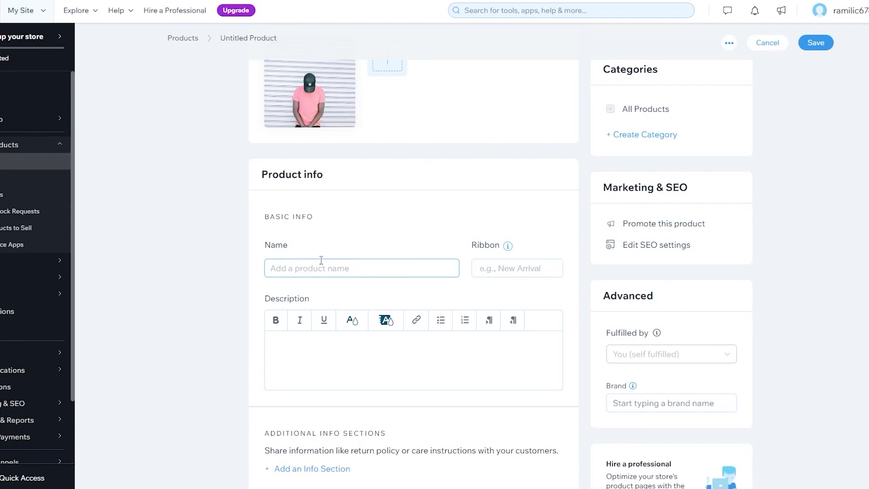
{"action": "type", "text": "Pl"}
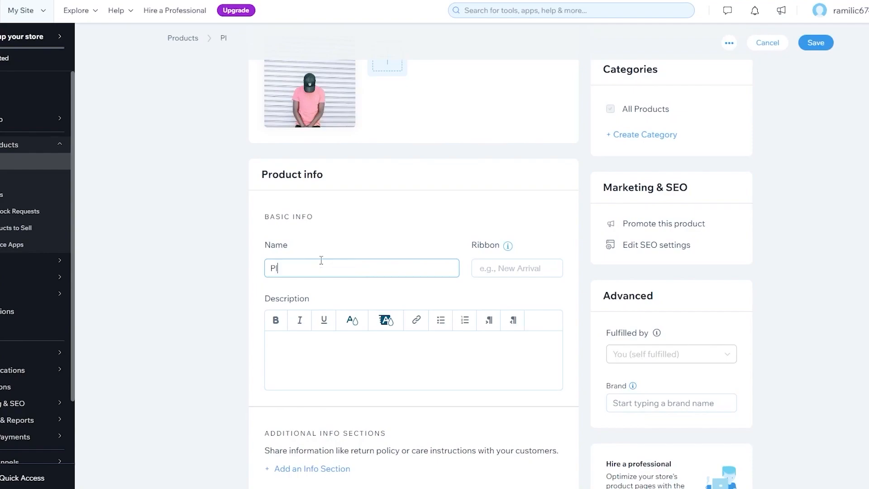
{"action": "type", "text": "asma "}
{"action": "type", "text": "Pic"}
{"action": "key", "text": "ctrl+t"}
{"action": "type", "text": "T-Shirt"}
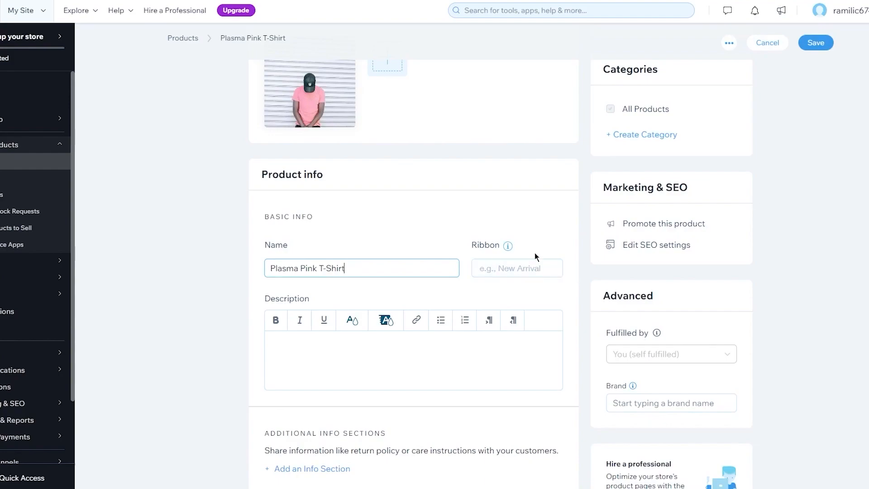
Add an "On Sale" ribbon to the product
{"action": "left_click", "coordinate": [519, 265]}
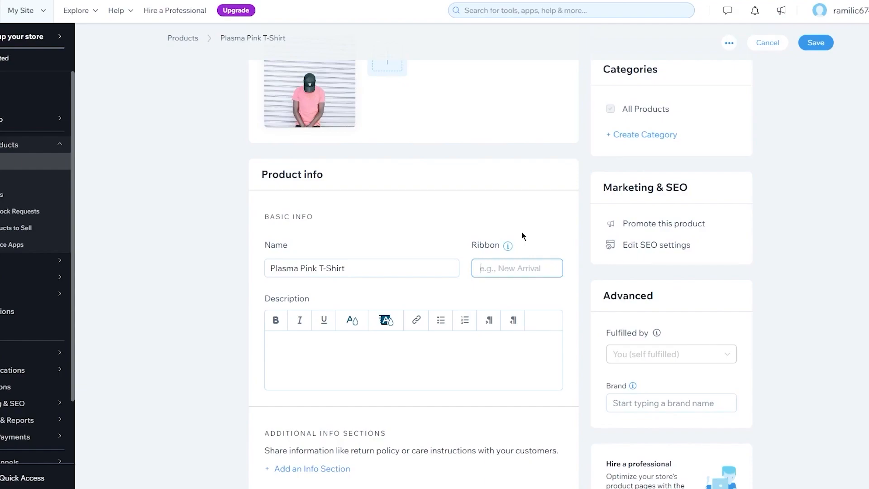
{"action": "type", "text": "ON"}
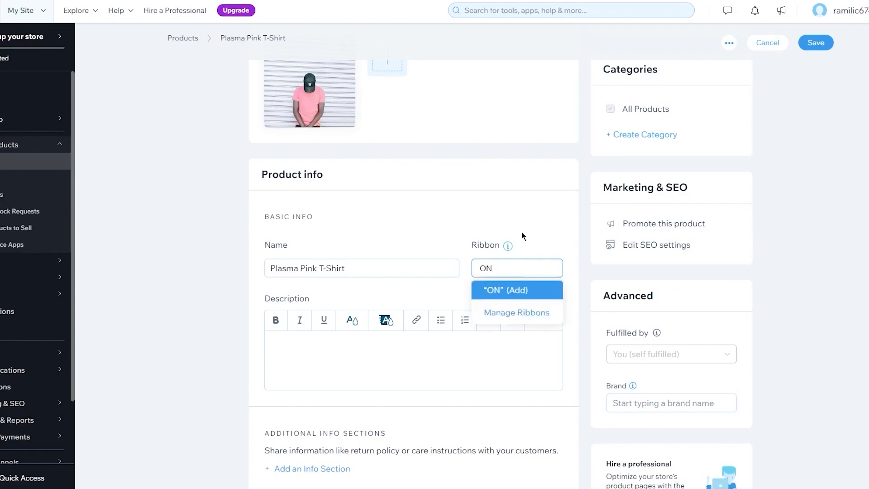
{"action": "key", "text": "BackSpace"}
{"action": "type", "text": "n Sale"}
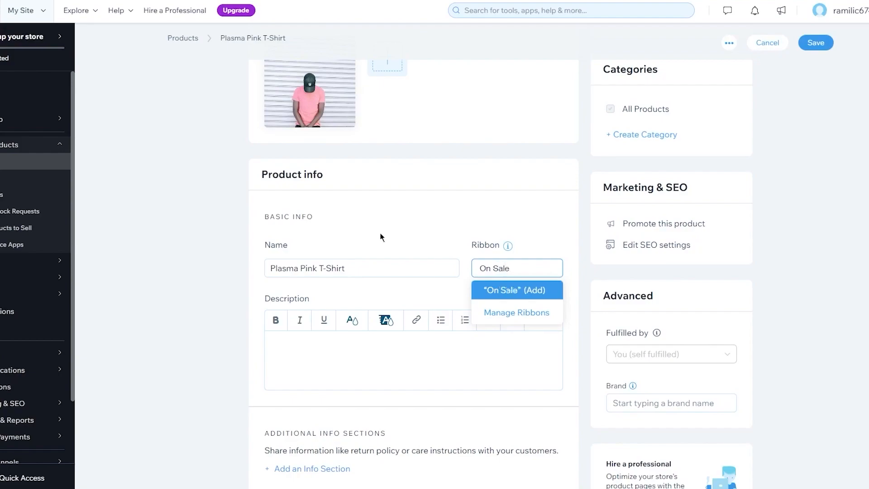
{"action": "left_click", "coordinate": [519, 291]}
Write the product description "This the Large Variant of the plasma pink shirt that we have."
{"action": "scroll", "coordinate": [539, 219], "scroll_direction": "down", "scroll_amount": 3}
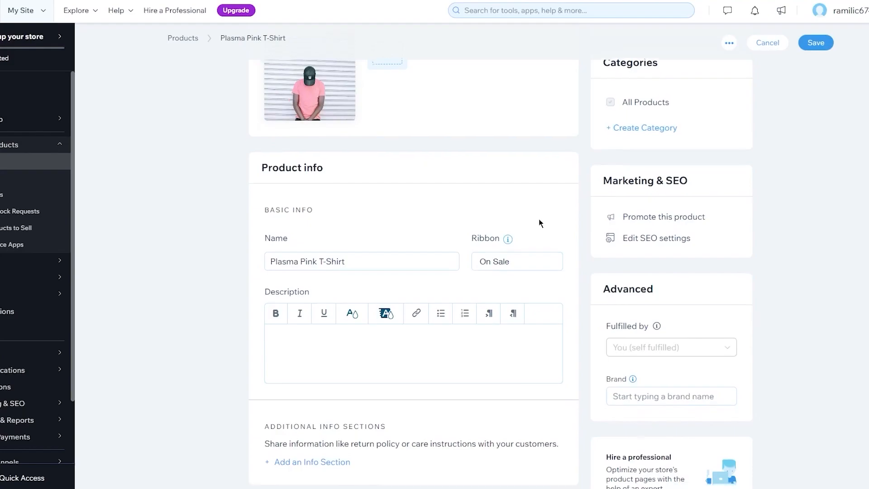
{"action": "left_click", "coordinate": [339, 202]}
{"action": "scroll", "coordinate": [426, 145], "scroll_direction": "up", "scroll_amount": 2}
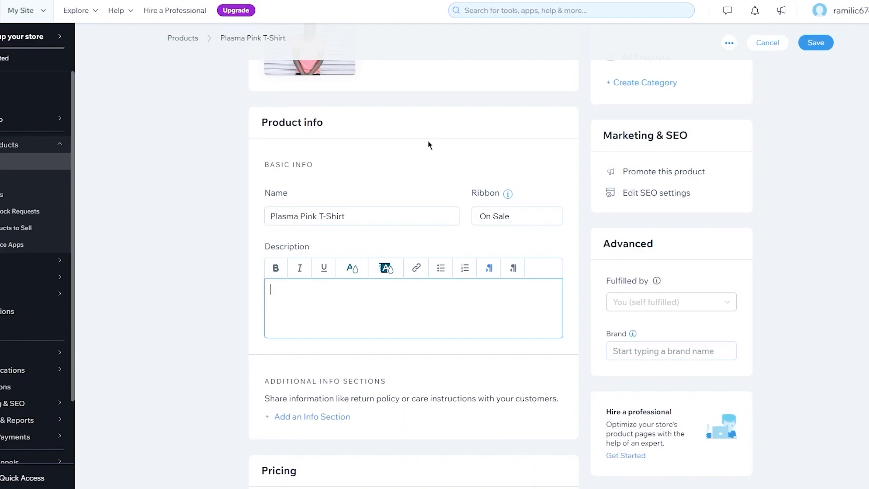
{"action": "type", "text": "This the Large Variant of the pl"}
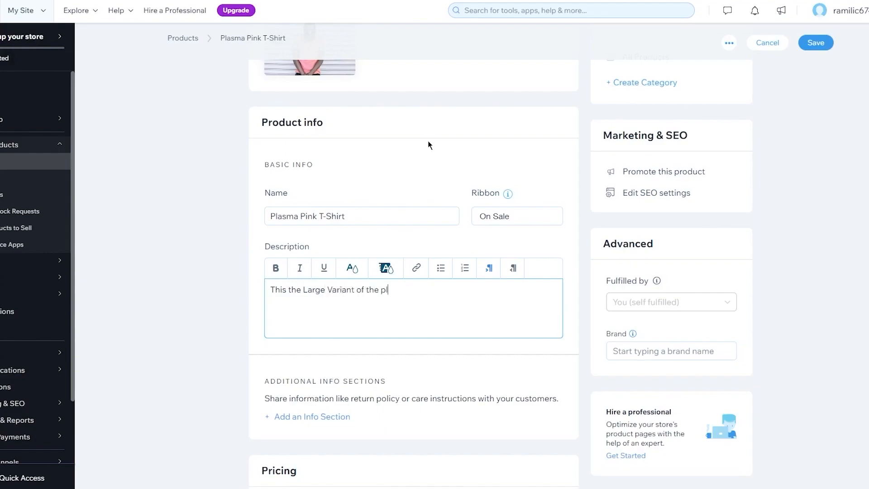
{"action": "type", "text": "asma pink shirt that we have."}
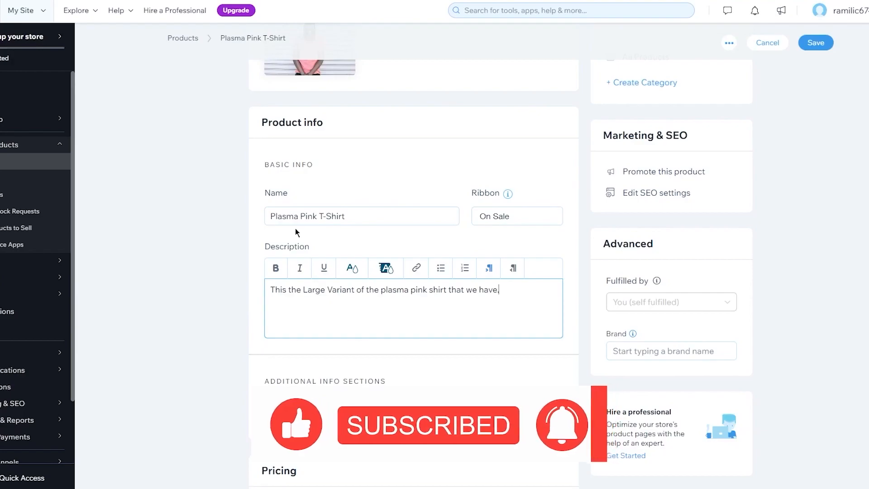
Set the product's price to Rs 200
{"action": "scroll", "coordinate": [218, 227], "scroll_direction": "down", "scroll_amount": 1}
{"action": "scroll", "coordinate": [208, 215], "scroll_direction": "down", "scroll_amount": 8}
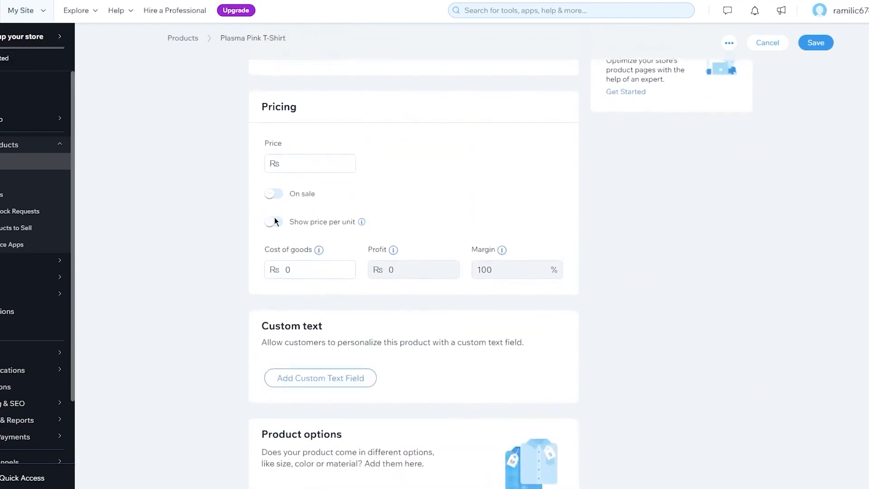
{"action": "left_click", "coordinate": [318, 159]}
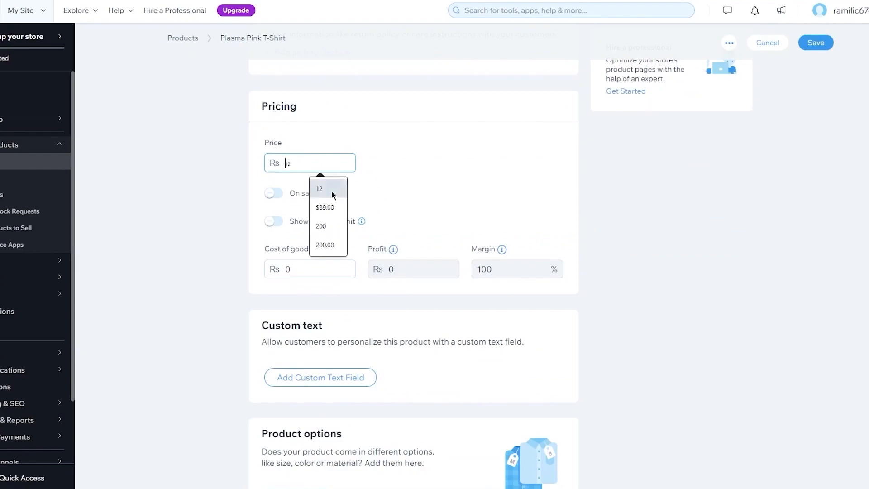
{"action": "left_click", "coordinate": [327, 252]}
{"action": "left_click", "coordinate": [405, 153]}
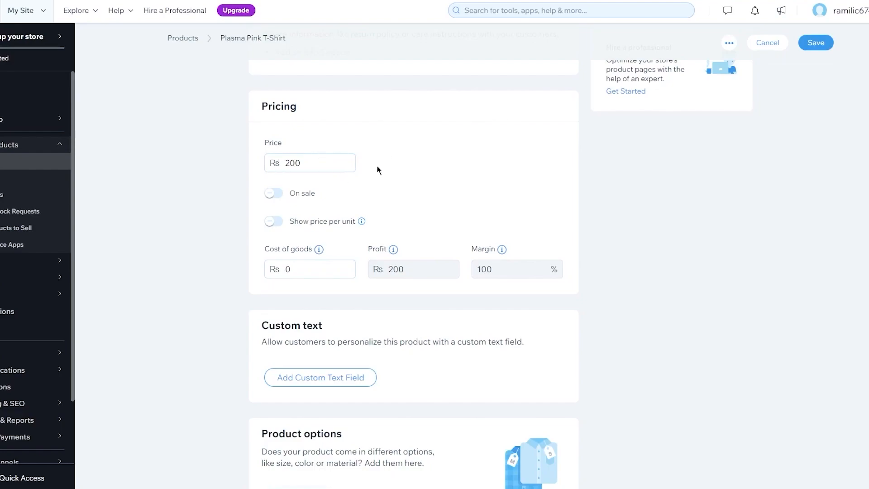
Put the product on sale with a 90% discount
{"action": "left_click", "coordinate": [272, 193]}
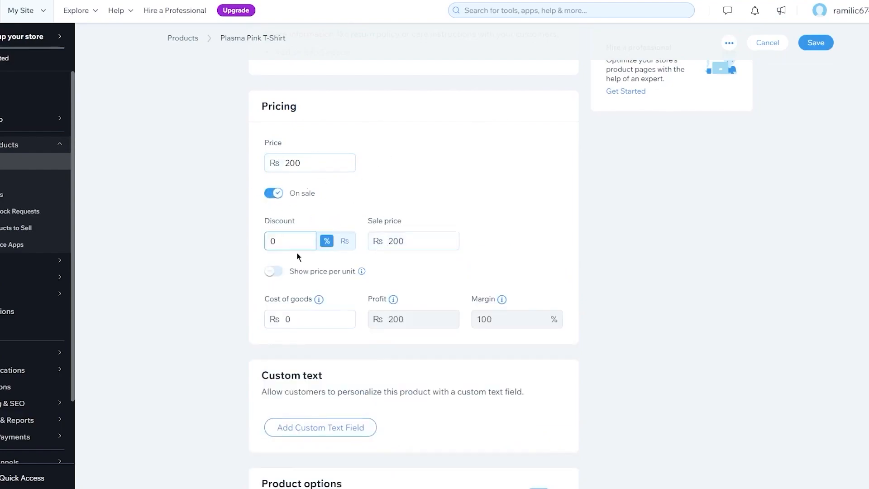
{"action": "type", "text": "43"}
{"action": "key", "text": "BackSpace"}
{"action": "key", "text": "BackSpace"}
{"action": "type", "text": "90"}
{"action": "left_click", "coordinate": [493, 262]}
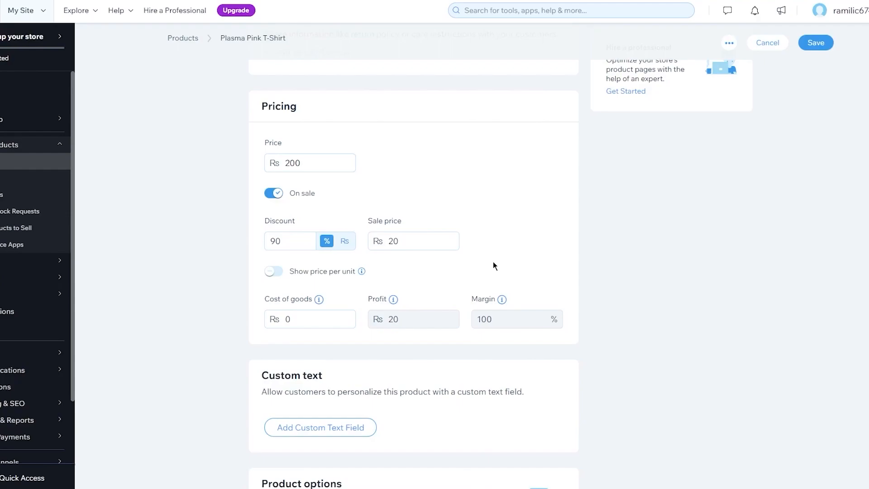
Check the price-per-unit option and review the custom text, product options, inventory, pre-order and subscription sections
{"action": "left_click", "coordinate": [281, 273]}
{"action": "left_click", "coordinate": [278, 272]}
{"action": "scroll", "coordinate": [358, 183], "scroll_direction": "down", "scroll_amount": 2}
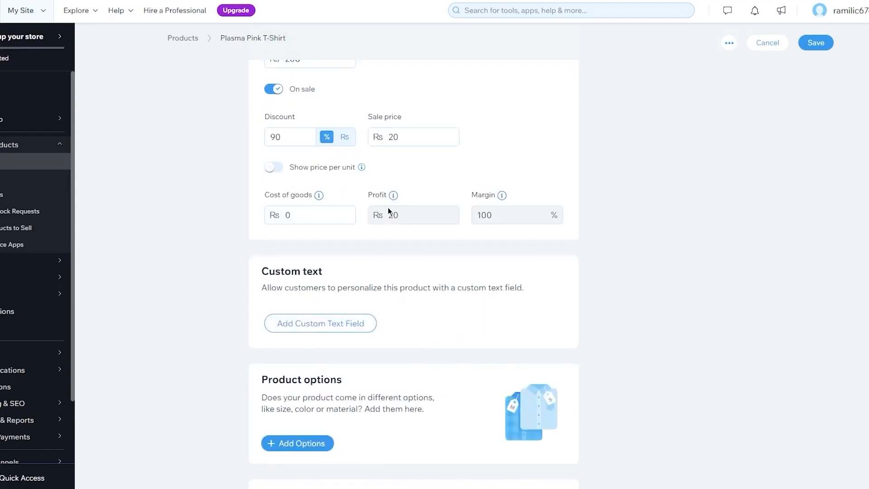
{"action": "scroll", "coordinate": [387, 207], "scroll_direction": "down", "scroll_amount": 6}
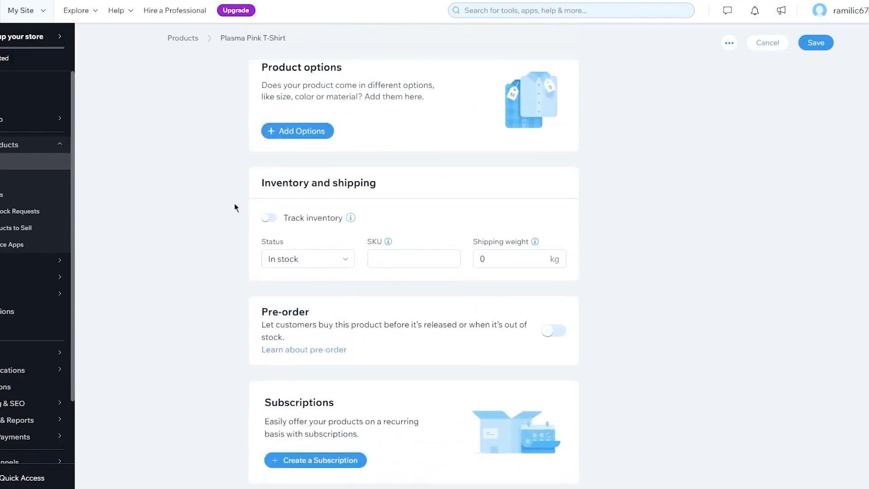
Check the explanation of the SKU field and save the Plasma Pink T-Shirt product
{"action": "left_click", "coordinate": [415, 261]}
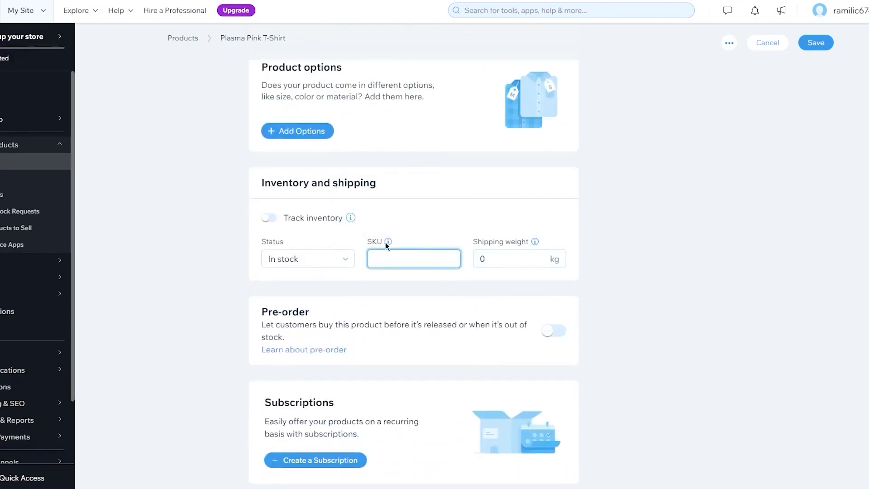
{"action": "mouse_move", "coordinate": [388, 241]}
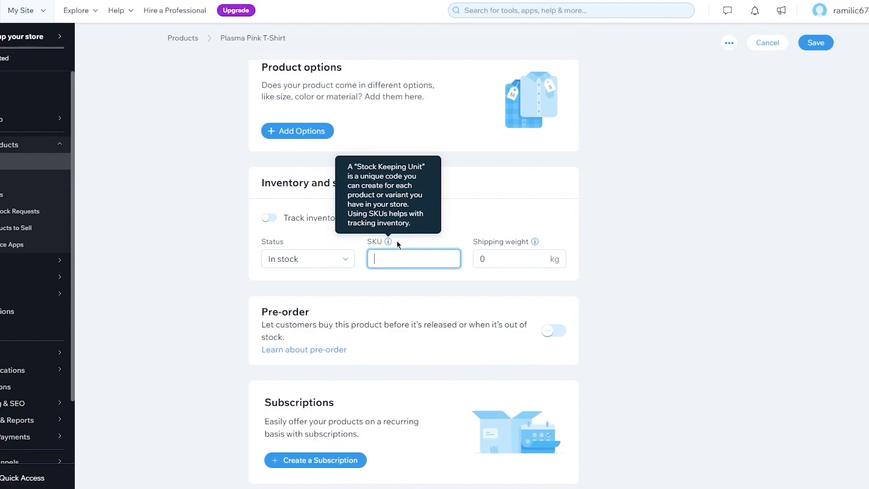
{"action": "scroll", "coordinate": [567, 268], "scroll_direction": "down", "scroll_amount": 2}
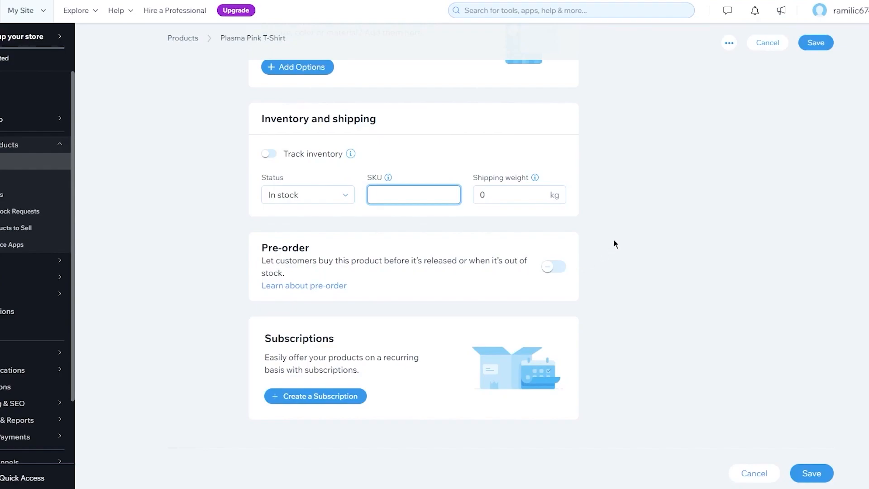
{"action": "left_click", "coordinate": [813, 44]}
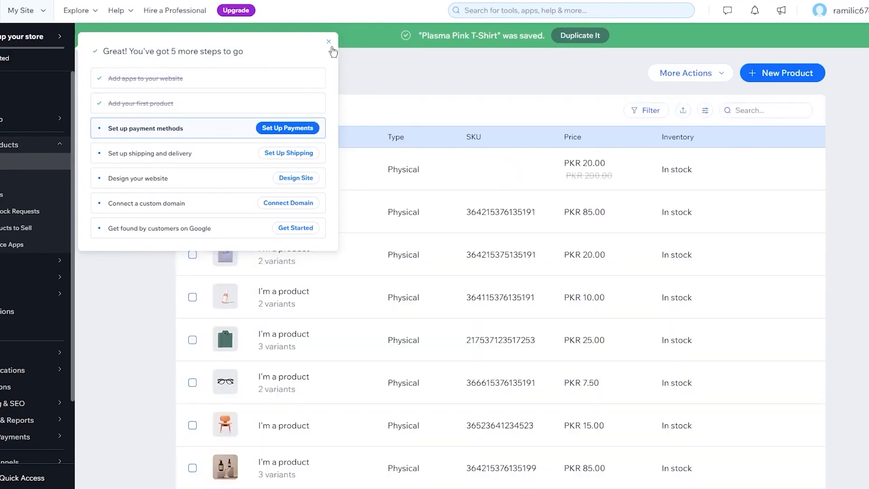
{"action": "left_click", "coordinate": [329, 41]}
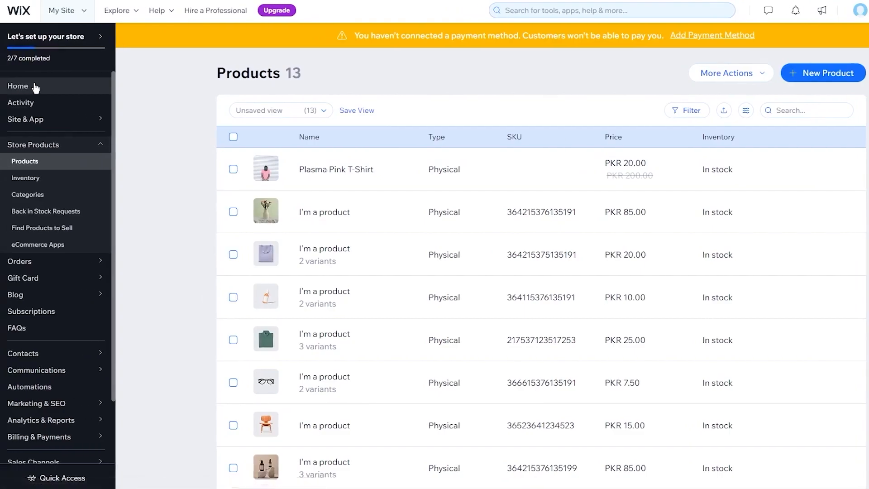
Open the site for design from the dashboard home and find the Featured Products section on the Home page
{"action": "left_click", "coordinate": [35, 88]}
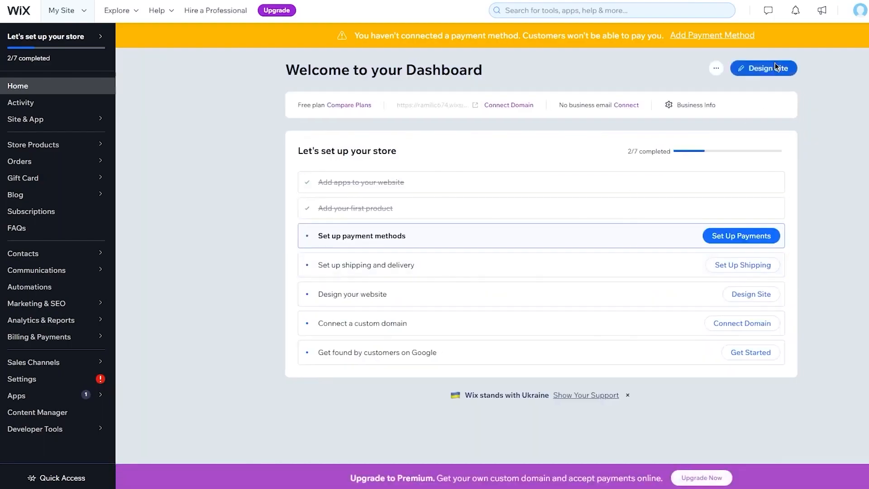
{"action": "left_click", "coordinate": [765, 68]}
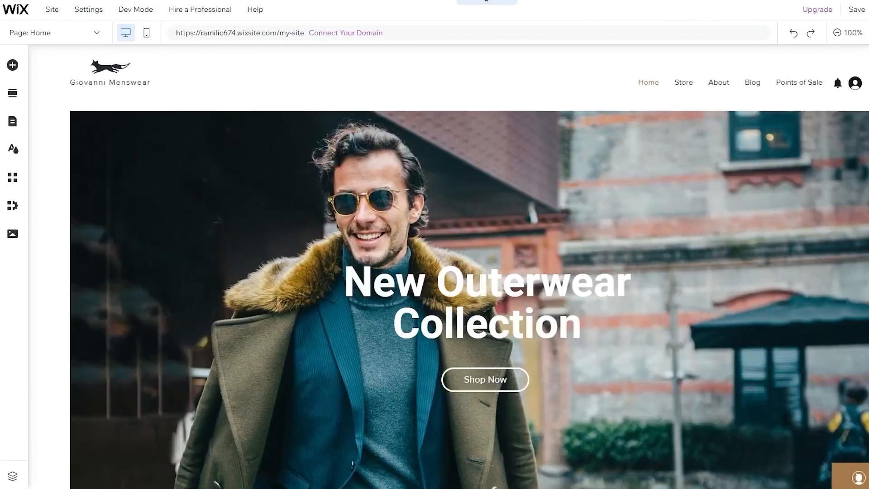
{"action": "scroll", "coordinate": [826, 216], "scroll_direction": "down", "scroll_amount": 8}
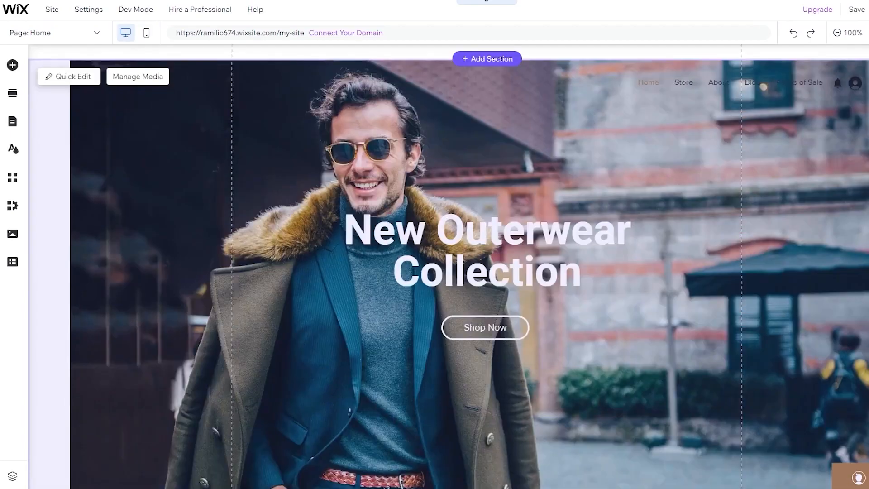
{"action": "scroll", "coordinate": [448, 266], "scroll_direction": "down", "scroll_amount": 1}
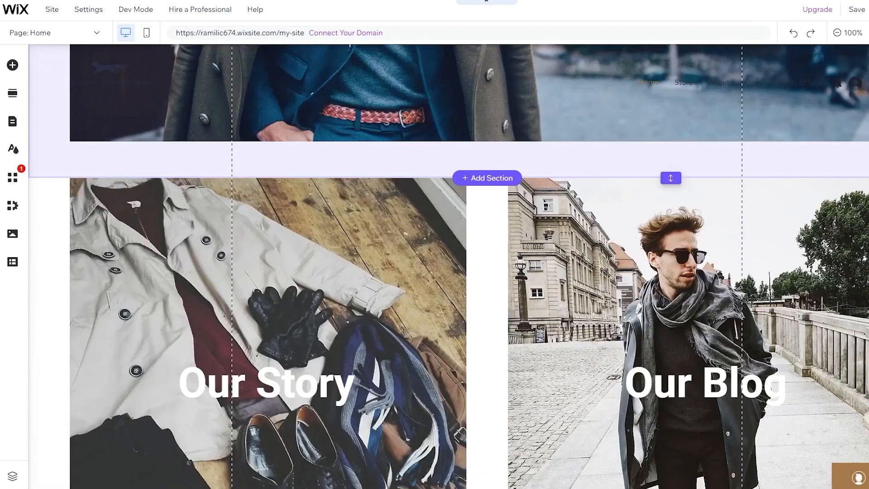
{"action": "scroll", "coordinate": [606, 180], "scroll_direction": "down", "scroll_amount": 10}
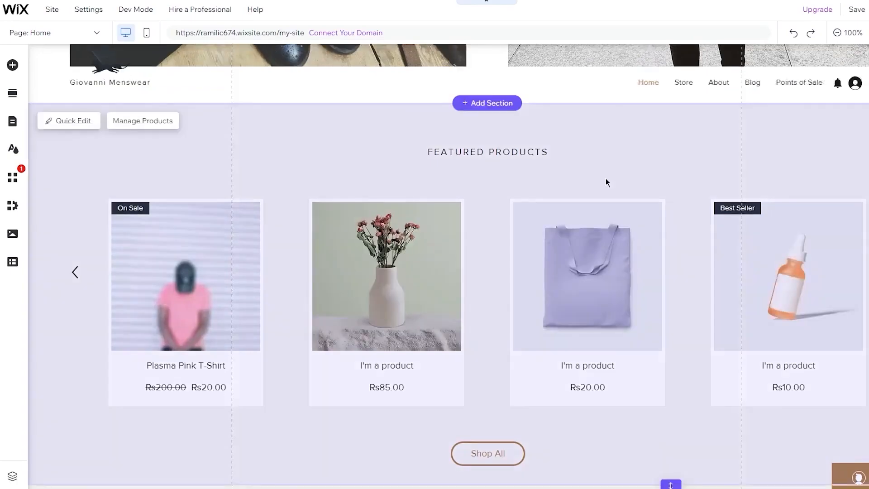
{"action": "scroll", "coordinate": [274, 183], "scroll_direction": "up", "scroll_amount": 2}
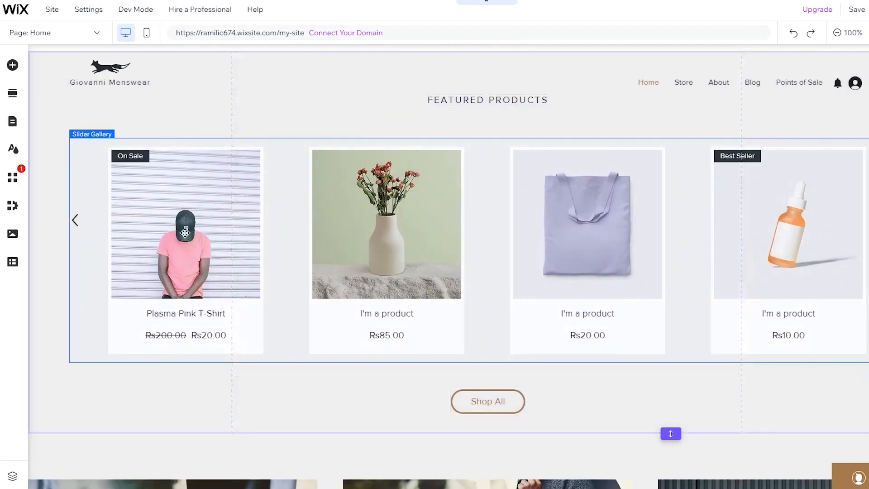
Preview the site and open the Plasma Pink T-Shirt product page from the Featured Products gallery
{"action": "left_click", "coordinate": [184, 233]}
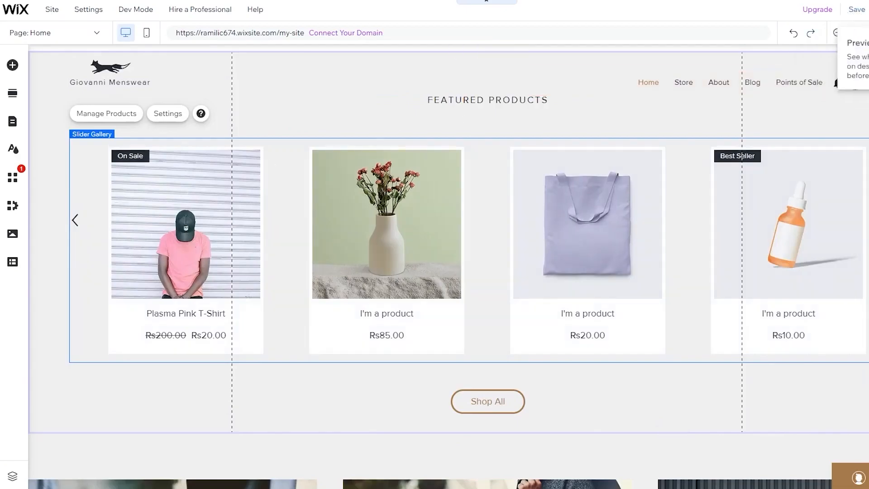
{"action": "left_click", "coordinate": [868, 9]}
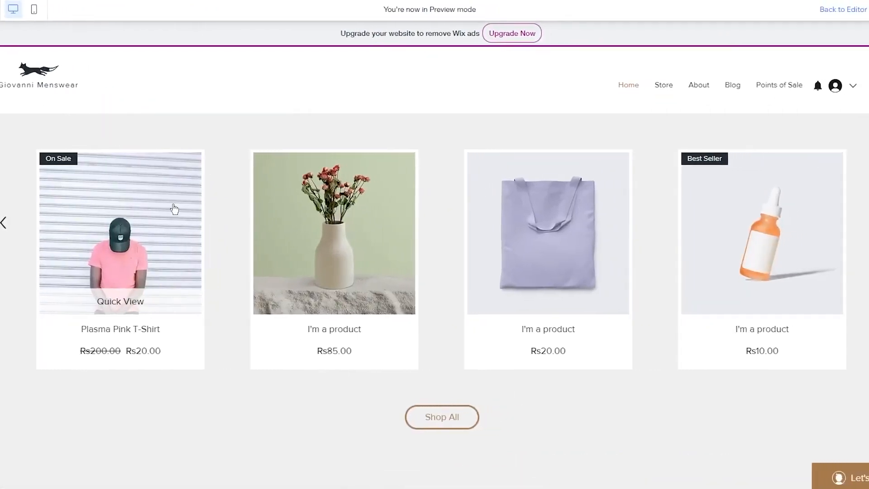
{"action": "left_click", "coordinate": [120, 258]}
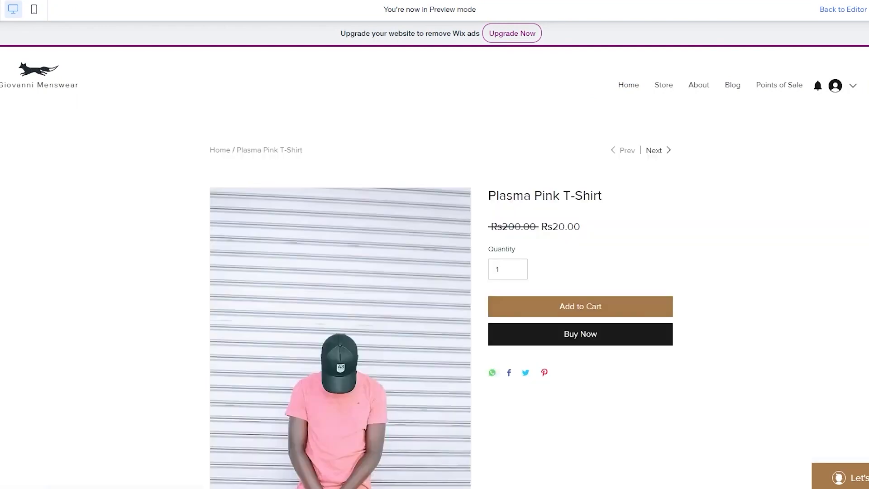
Review the product page's image, description and price, and test the immediate purchase of the Plasma Pink T-Shirt
{"action": "scroll", "coordinate": [316, 216], "scroll_direction": "down", "scroll_amount": 6}
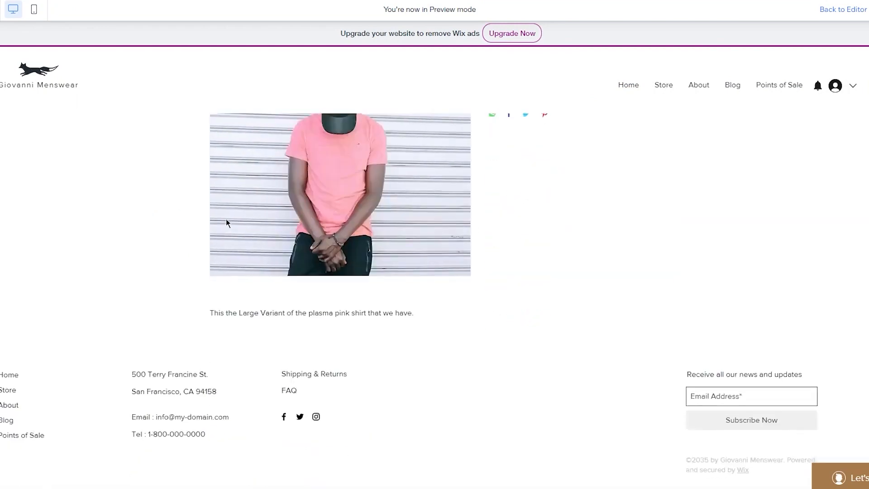
{"action": "scroll", "coordinate": [498, 270], "scroll_direction": "up", "scroll_amount": 5}
{"action": "scroll", "coordinate": [498, 270], "scroll_direction": "up", "scroll_amount": 1}
{"action": "scroll", "coordinate": [475, 194], "scroll_direction": "down", "scroll_amount": 6}
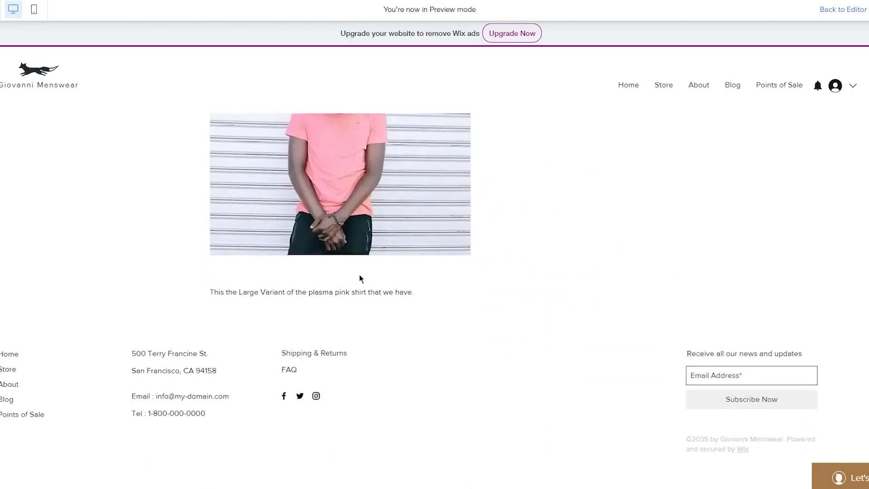
{"action": "left_click_drag", "start_coordinate": [204, 297], "coordinate": [394, 293]}
{"action": "left_click", "coordinate": [518, 289]}
{"action": "scroll", "coordinate": [335, 298], "scroll_direction": "up", "scroll_amount": 3}
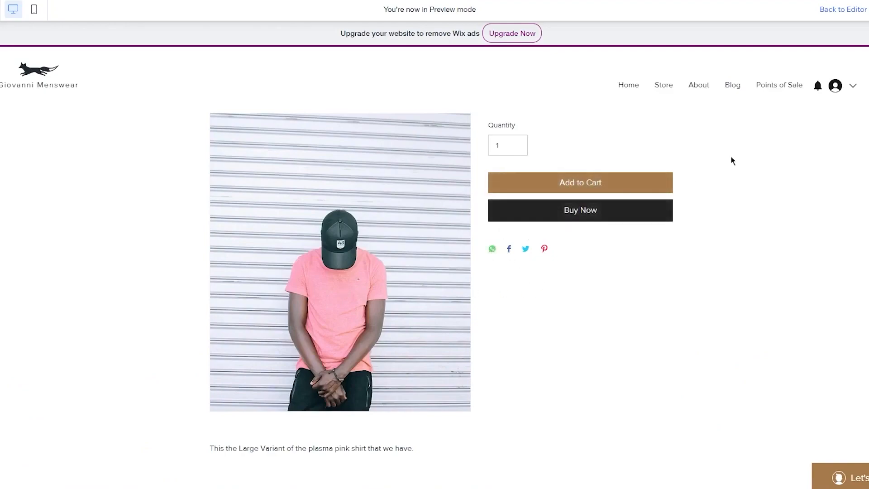
{"action": "scroll", "coordinate": [604, 269], "scroll_direction": "up", "scroll_amount": 3}
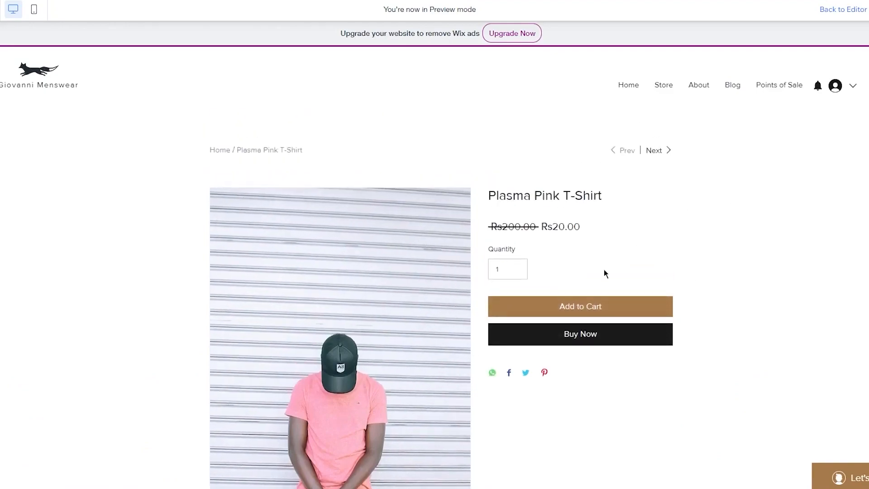
{"action": "left_click", "coordinate": [555, 331]}
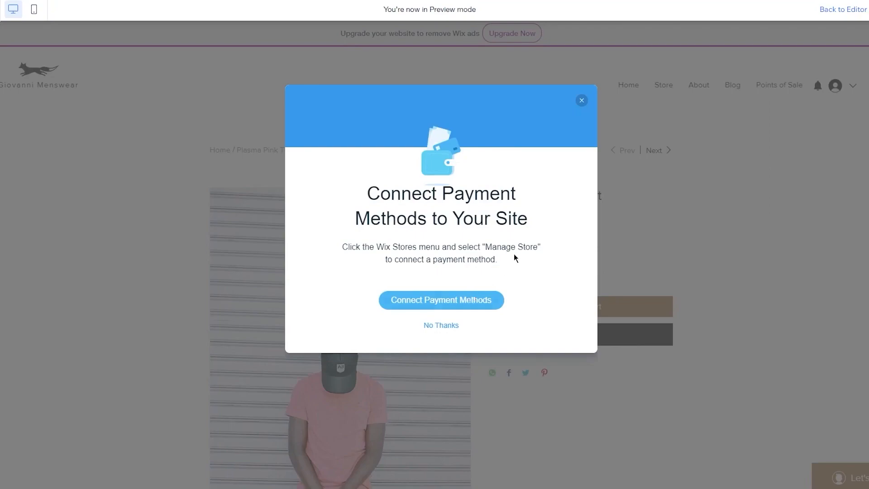
{"action": "left_click", "coordinate": [581, 101]}
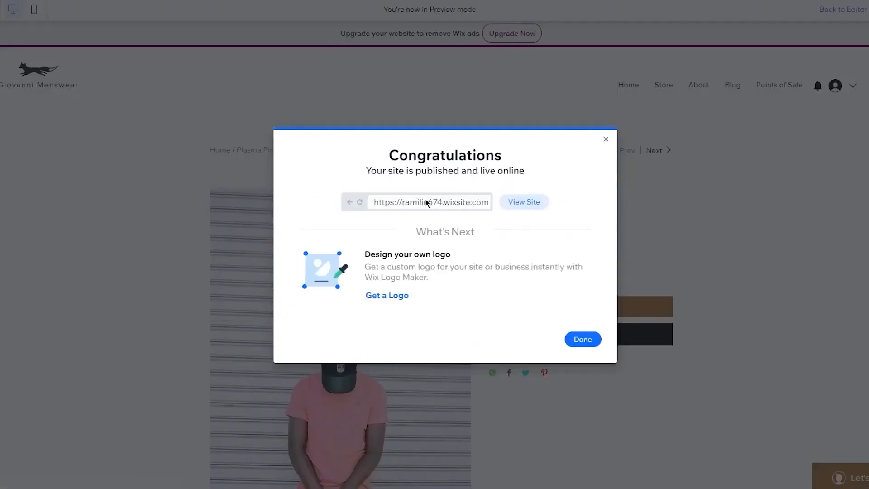
Publish the site, examine its live web address, and decline editing the mobile version
{"action": "left_click_drag", "start_coordinate": [420, 202], "coordinate": [492, 206]}
{"action": "left_click", "coordinate": [453, 191]}
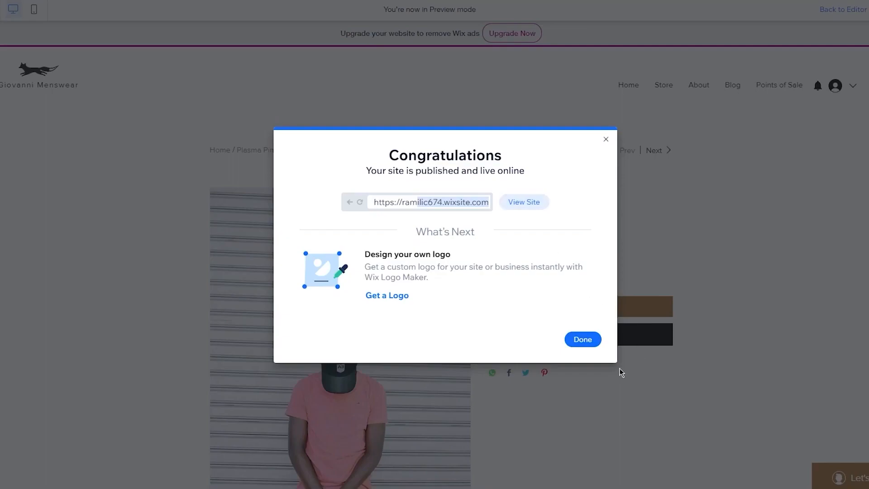
{"action": "left_click", "coordinate": [584, 339]}
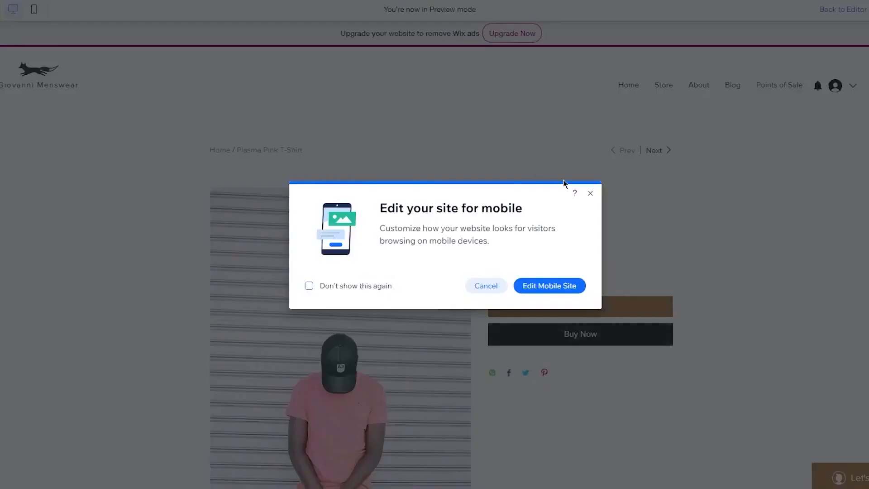
{"action": "left_click", "coordinate": [482, 288]}
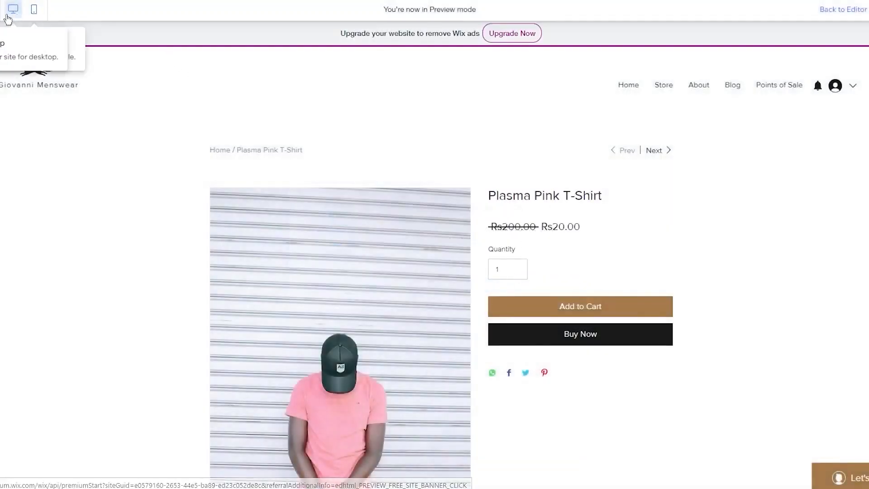
Return to the site dashboard and look at the setup task for connecting a custom domain
{"action": "mouse_move", "coordinate": [2, 10]}
{"action": "left_click", "coordinate": [8, 42]}
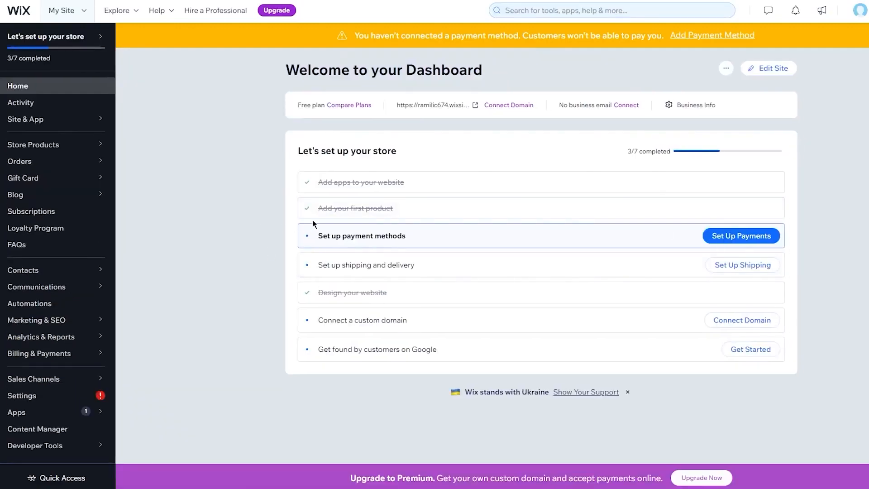
{"action": "left_click", "coordinate": [741, 321]}
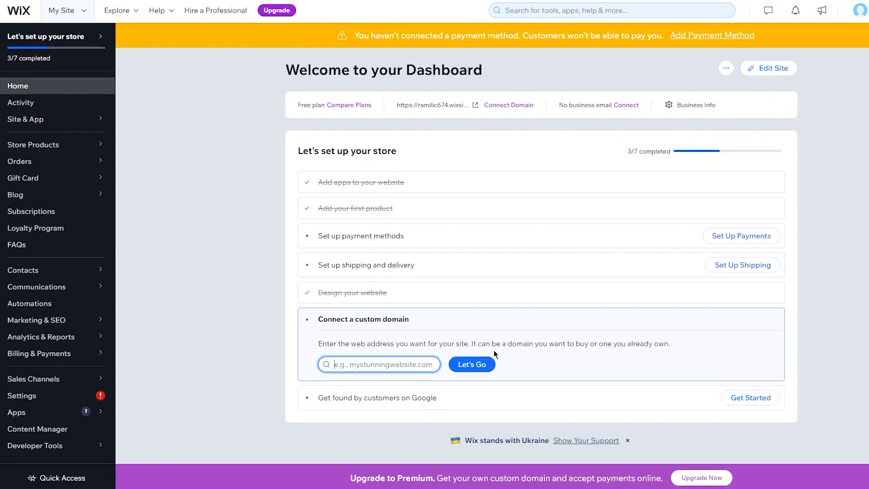
{"action": "left_click", "coordinate": [813, 316]}
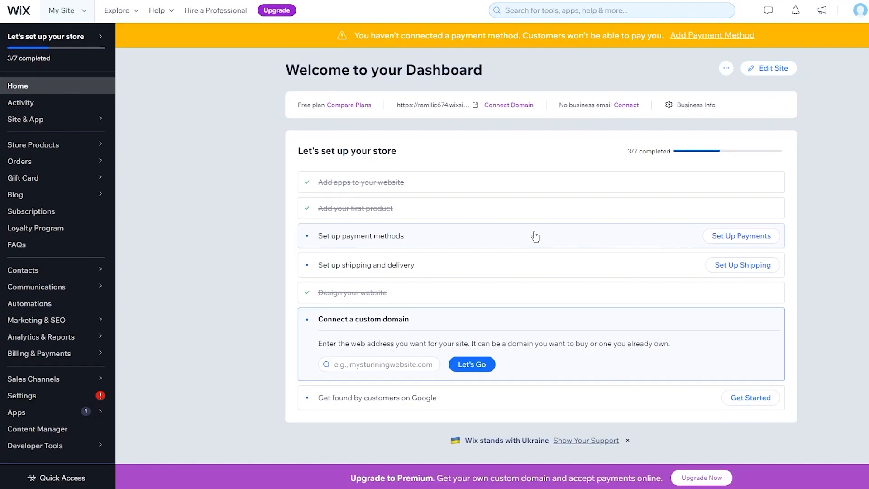
Open the payment setup from the store checklist and review the available methods, including the additional payment options
{"action": "left_click", "coordinate": [733, 235]}
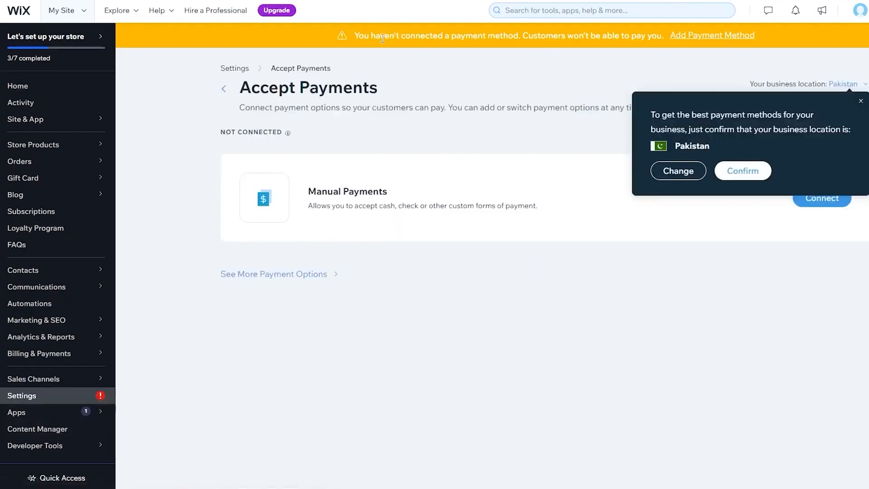
{"action": "left_click_drag", "start_coordinate": [359, 40], "coordinate": [588, 42]}
{"action": "left_click", "coordinate": [577, 56]}
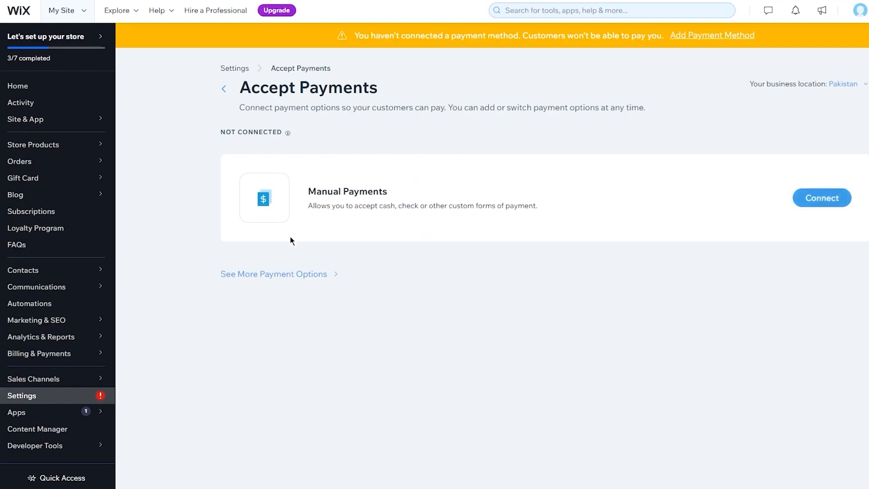
{"action": "left_click", "coordinate": [290, 274]}
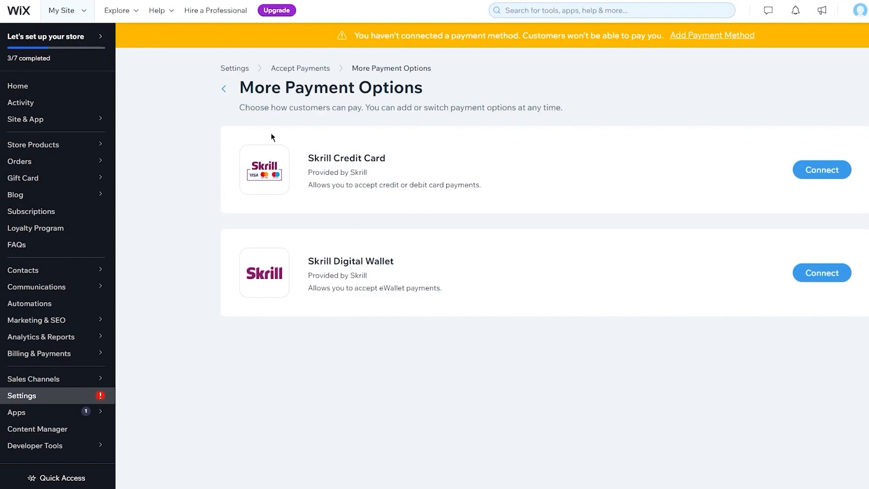
{"action": "left_click_drag", "start_coordinate": [271, 133], "coordinate": [233, 131]}
{"action": "left_click", "coordinate": [232, 128]}
{"action": "left_click", "coordinate": [224, 90]}
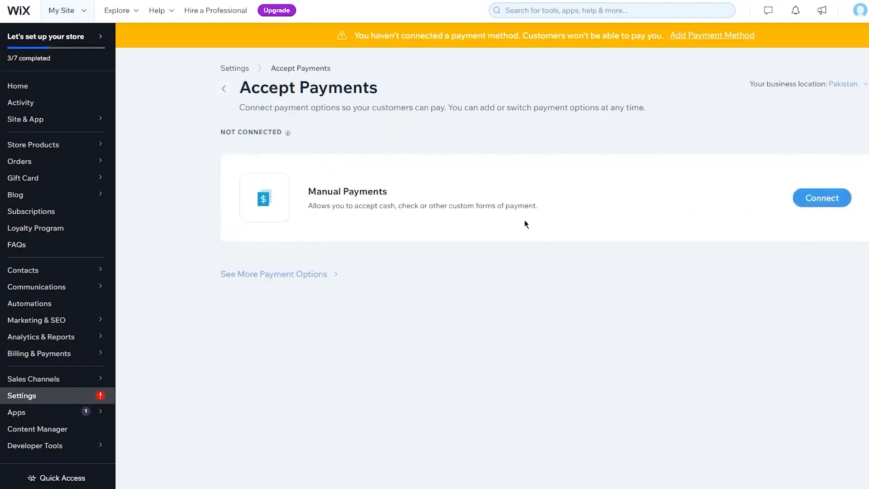
Try Cash on delivery as the manual payment type, discard the setup, and return to the site settings overview
{"action": "left_click", "coordinate": [782, 198]}
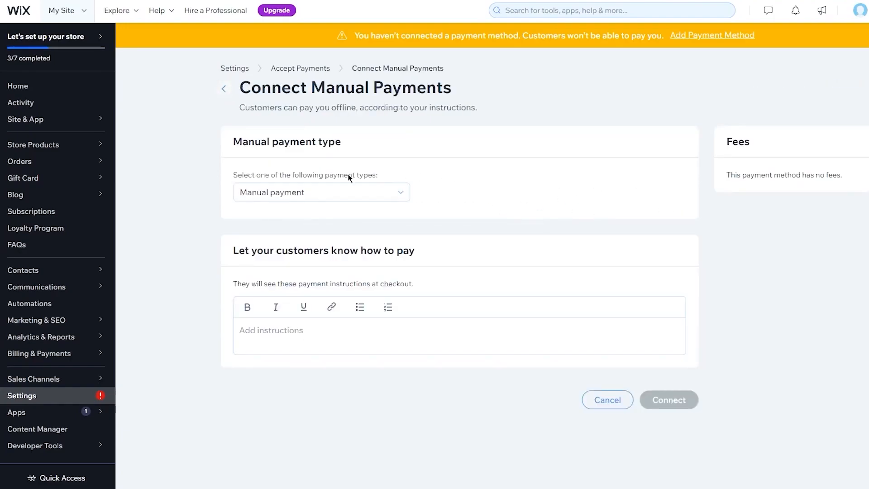
{"action": "left_click", "coordinate": [338, 194]}
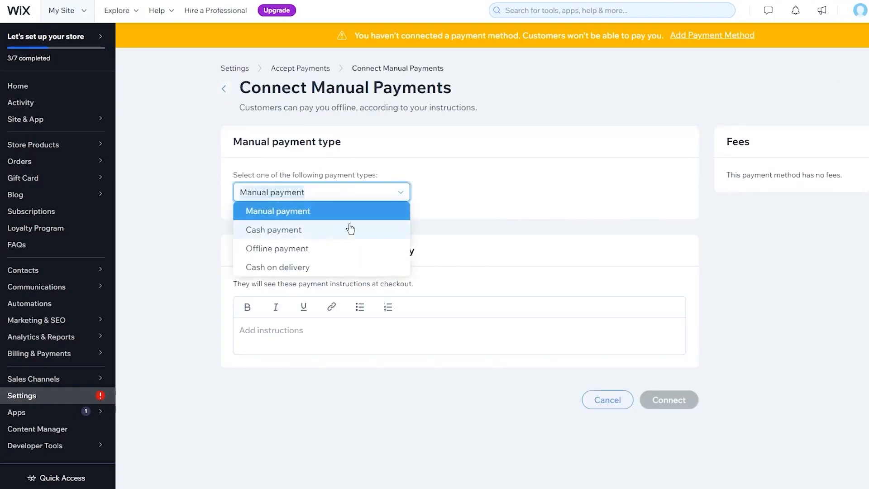
{"action": "left_click", "coordinate": [306, 269]}
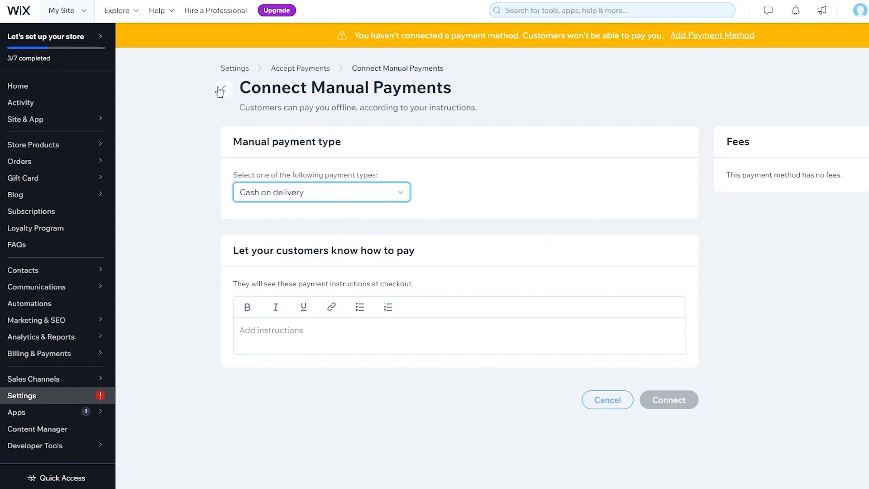
{"action": "left_click", "coordinate": [222, 89]}
{"action": "left_click", "coordinate": [607, 281]}
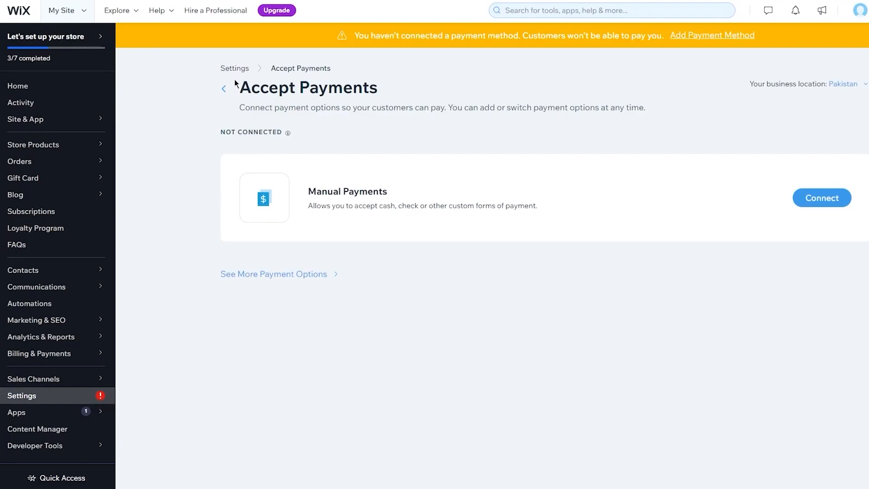
{"action": "left_click", "coordinate": [224, 89]}
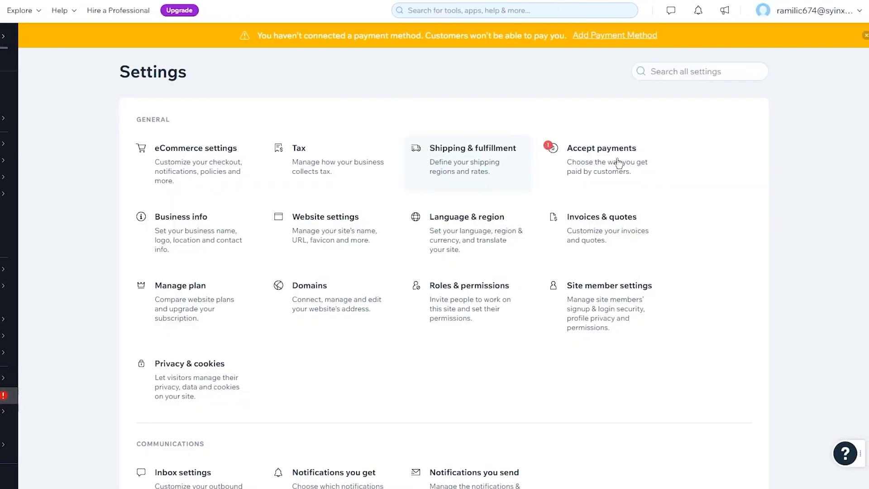
Open the shipping and fulfillment settings and review the shipping calculation methods available for the Domestic region
{"action": "left_click", "coordinate": [484, 128]}
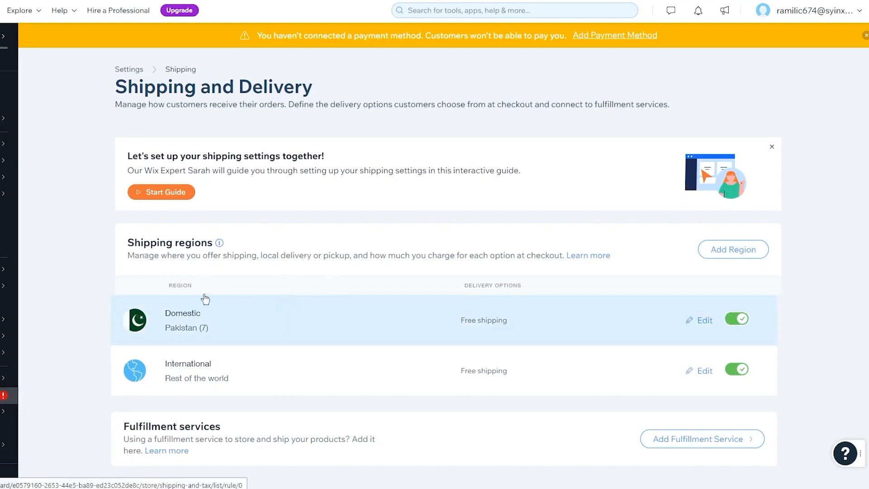
{"action": "left_click", "coordinate": [213, 316]}
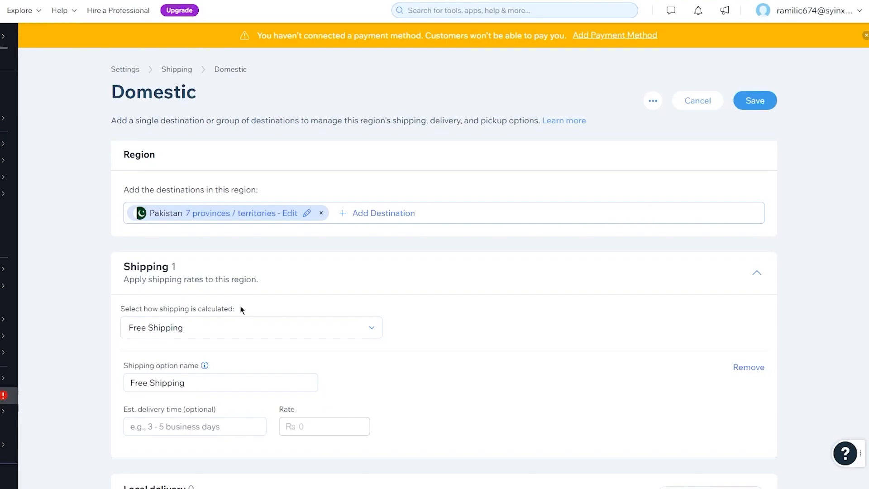
{"action": "left_click", "coordinate": [248, 331]}
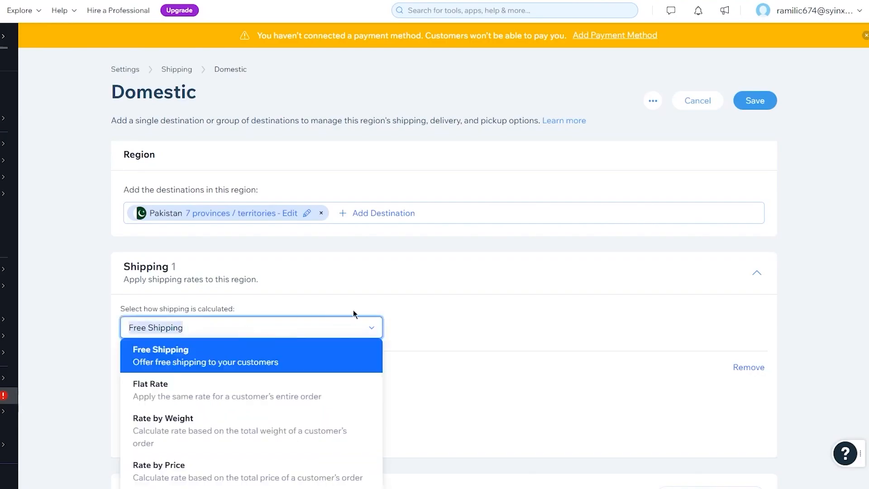
{"action": "scroll", "coordinate": [457, 309], "scroll_direction": "down", "scroll_amount": 4}
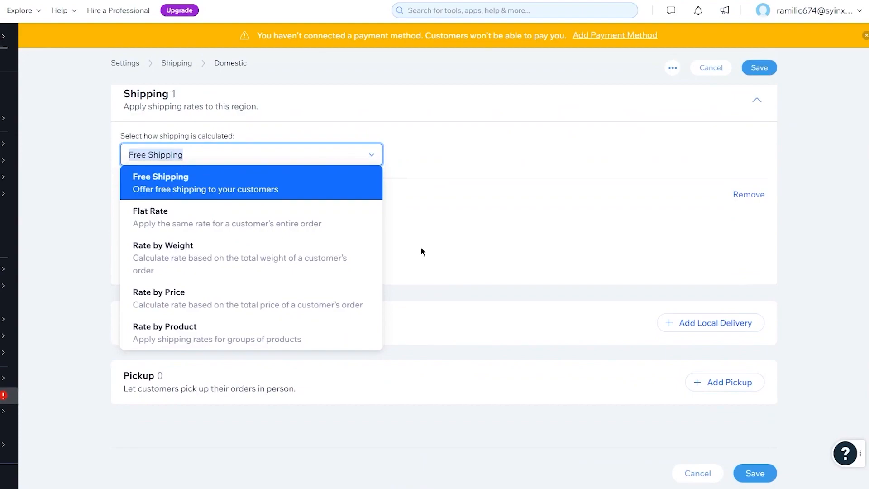
{"action": "left_click", "coordinate": [455, 225]}
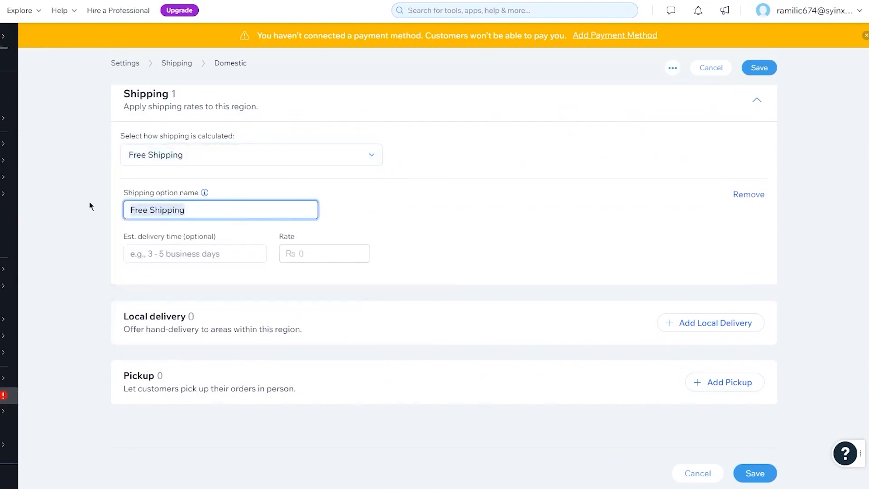
Set the Domestic region's estimated delivery time to 2, leave the free shipping option in place, and save the region
{"action": "left_click", "coordinate": [181, 255]}
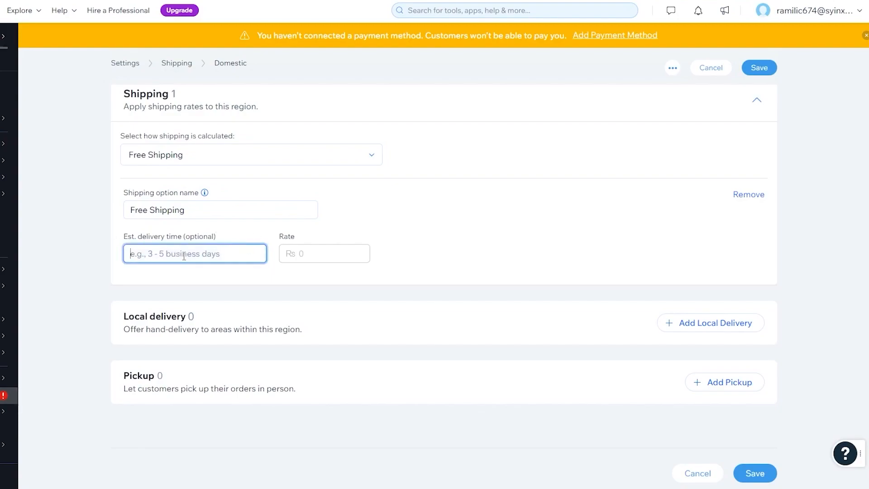
{"action": "left_click", "coordinate": [75, 214]}
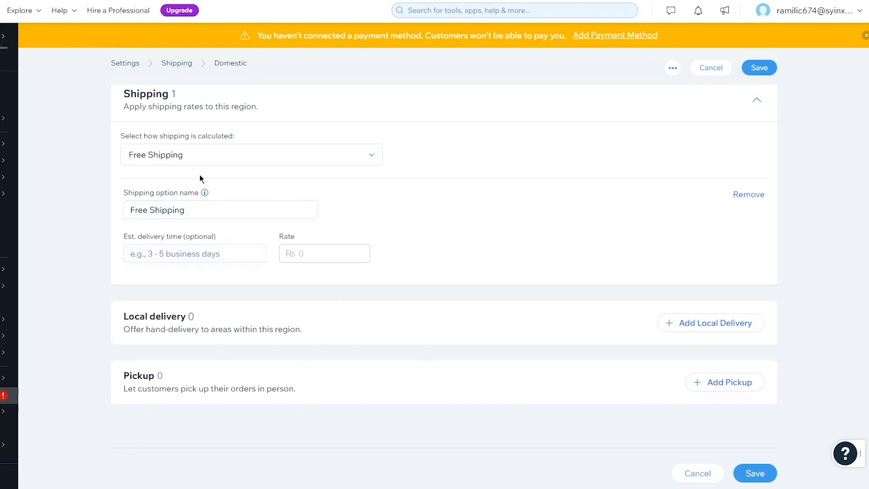
{"action": "left_click", "coordinate": [181, 253]}
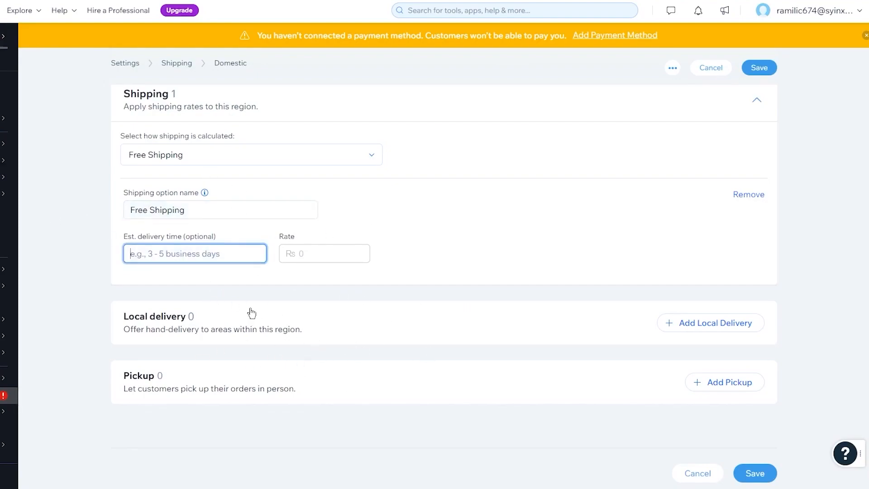
{"action": "type", "text": "2"}
{"action": "left_click", "coordinate": [322, 266]}
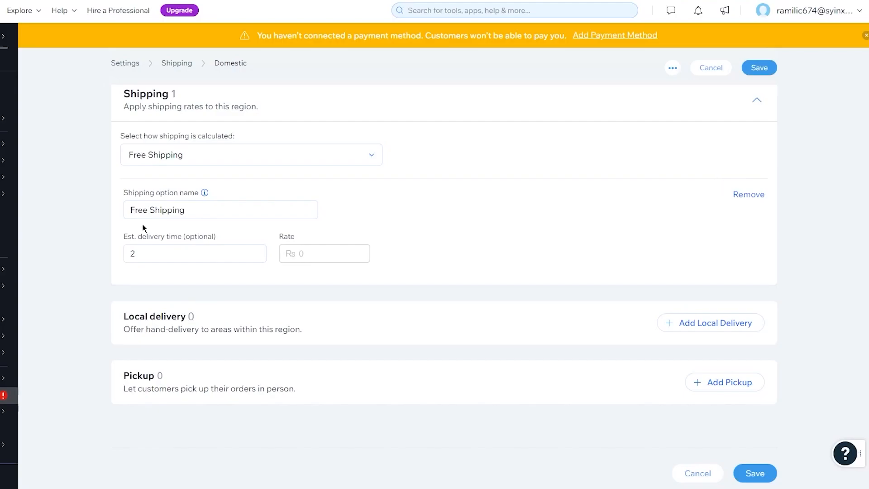
{"action": "left_click", "coordinate": [163, 253]}
{"action": "left_click", "coordinate": [301, 252]}
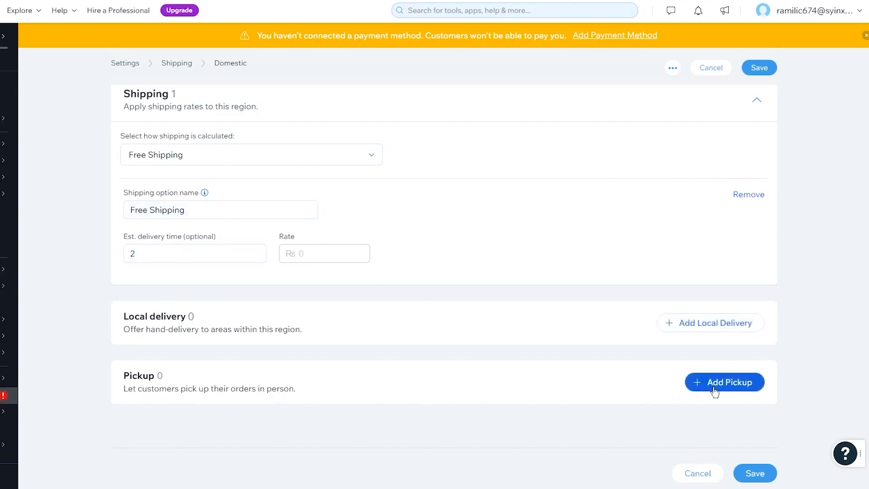
{"action": "scroll", "coordinate": [592, 244], "scroll_direction": "up", "scroll_amount": 4}
{"action": "left_click", "coordinate": [762, 104]}
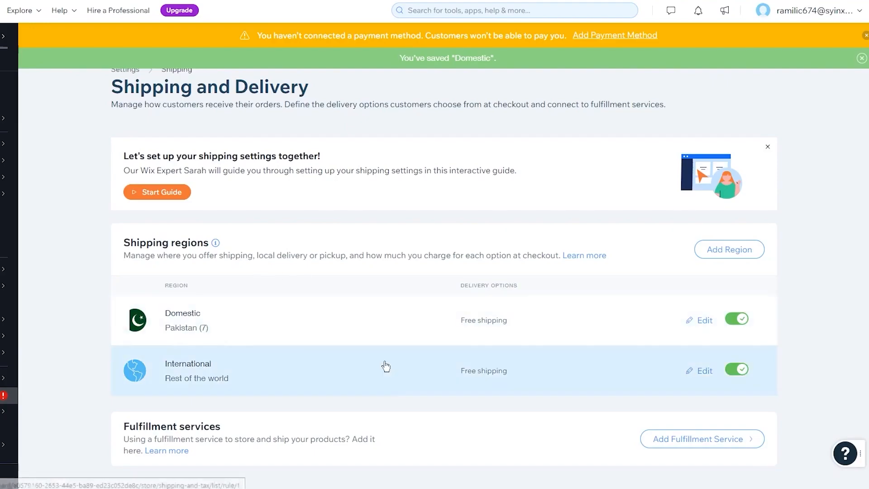
Open the International shipping region and change its shipping calculation to Flat Rate
{"action": "left_click", "coordinate": [321, 385]}
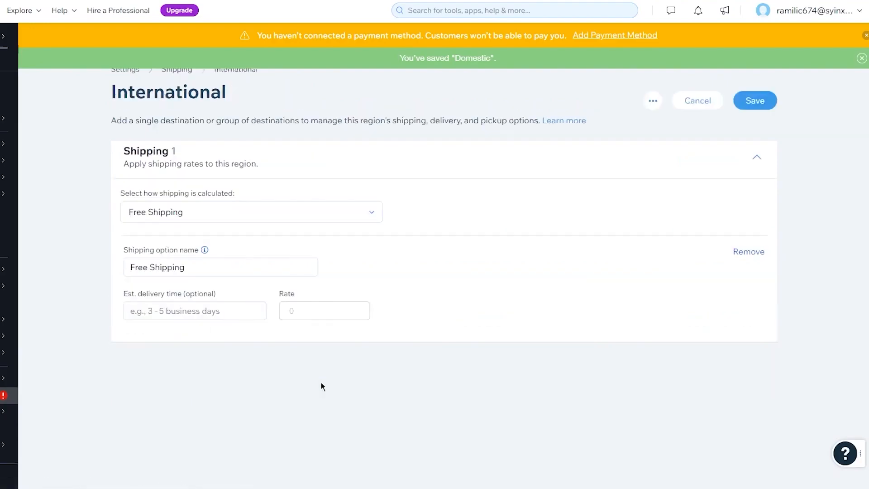
{"action": "scroll", "coordinate": [297, 381], "scroll_direction": "down", "scroll_amount": 1}
{"action": "scroll", "coordinate": [297, 381], "scroll_direction": "down", "scroll_amount": 2}
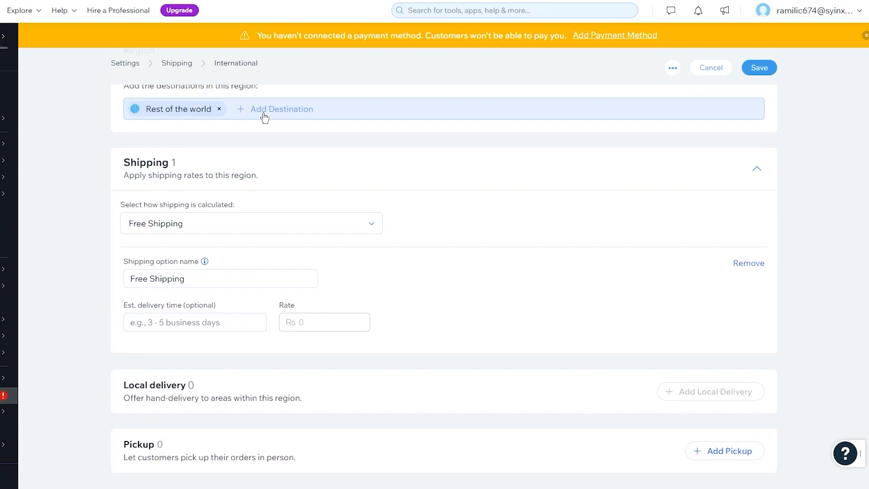
{"action": "left_click", "coordinate": [235, 226]}
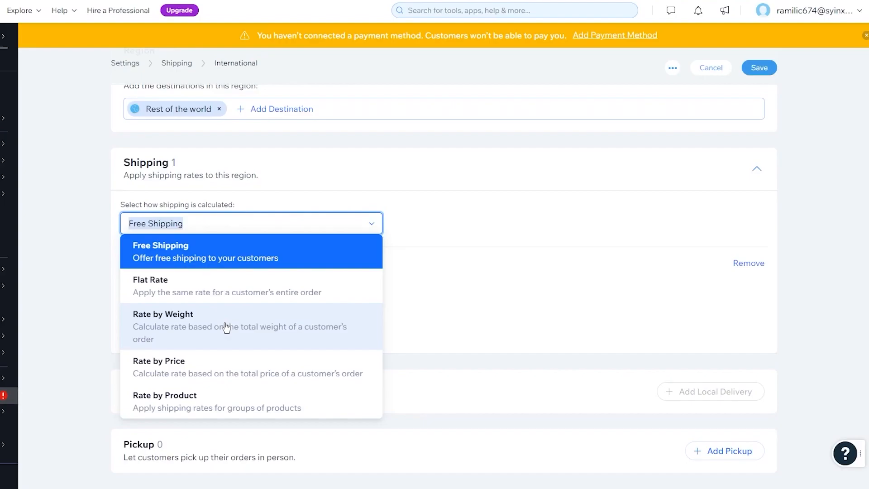
{"action": "left_click", "coordinate": [223, 292]}
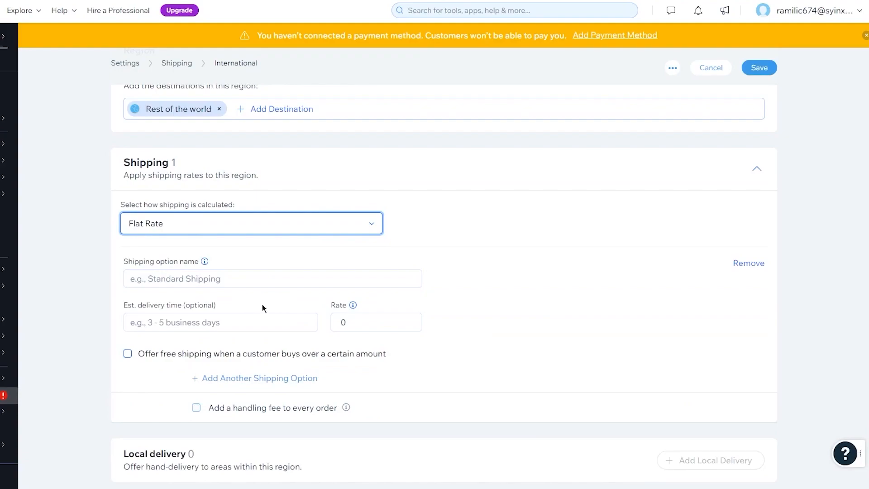
Name the International shipping option khk, set its estimated delivery time to 4 and rate to Rs 4500, and save the region
{"action": "left_click", "coordinate": [239, 282]}
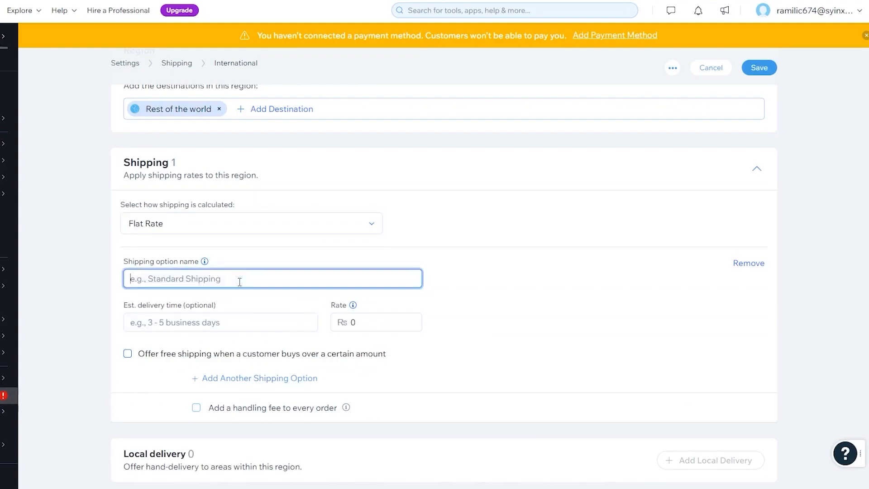
{"action": "type", "text": "khk"}
{"action": "left_click", "coordinate": [212, 325]}
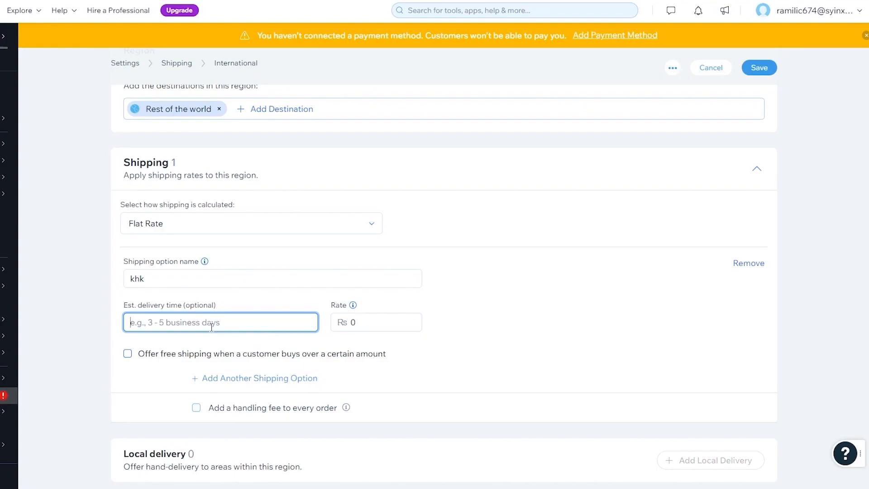
{"action": "type", "text": "4"}
{"action": "left_click", "coordinate": [366, 329]}
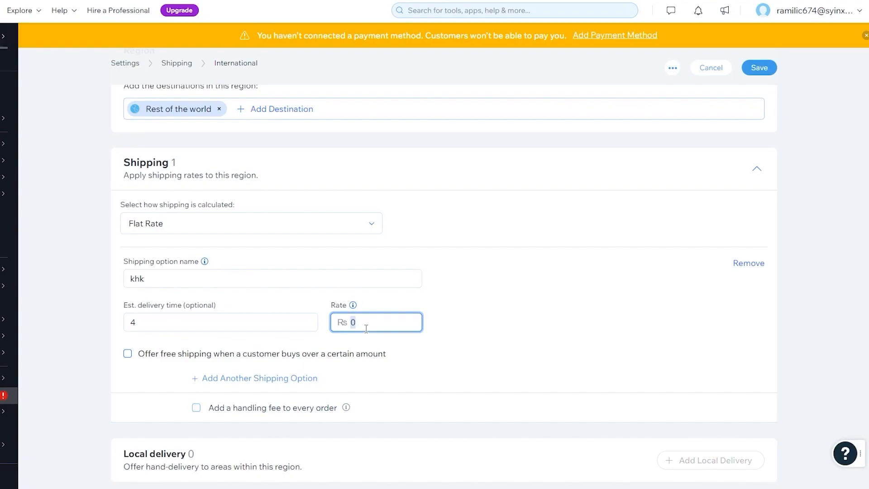
{"action": "type", "text": "4500"}
{"action": "left_click", "coordinate": [581, 295]}
{"action": "left_click", "coordinate": [378, 321]}
{"action": "left_click", "coordinate": [518, 347]}
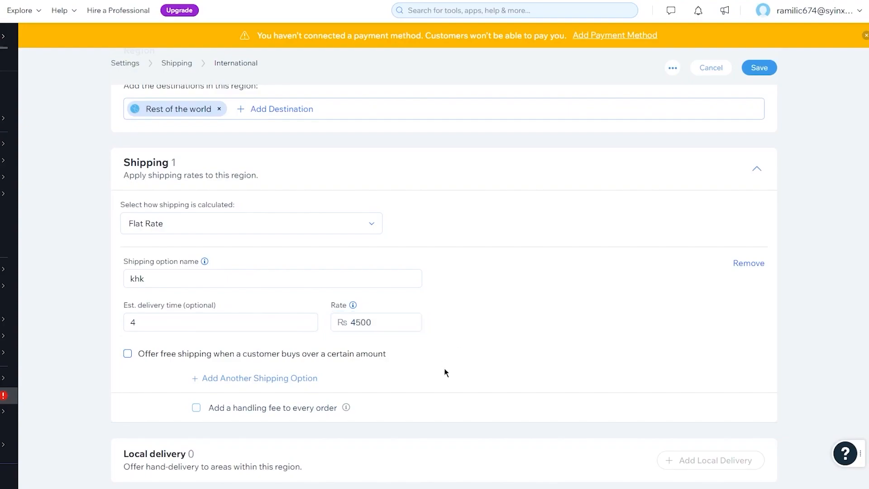
{"action": "scroll", "coordinate": [190, 308], "scroll_direction": "down", "scroll_amount": 3}
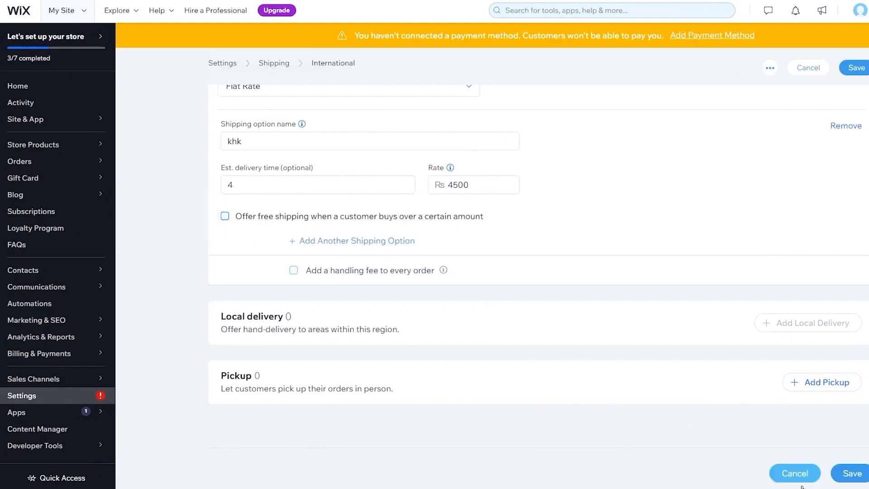
{"action": "left_click", "coordinate": [851, 473]}
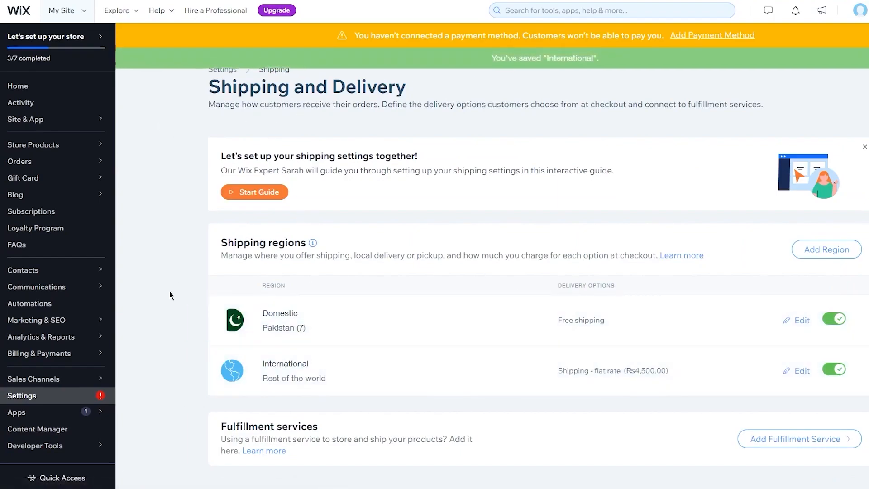
Open the Marketing & SEO section of the site dashboard
{"action": "mouse_move", "coordinate": [71, 418]}
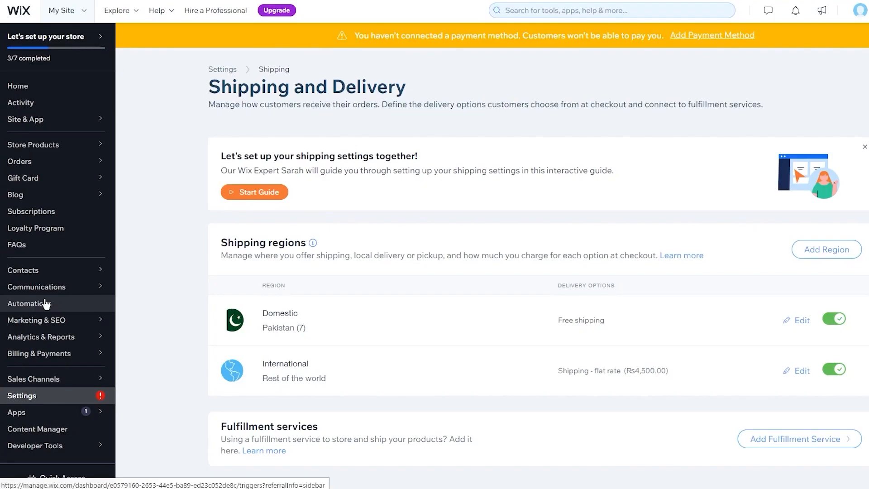
{"action": "left_click", "coordinate": [53, 322]}
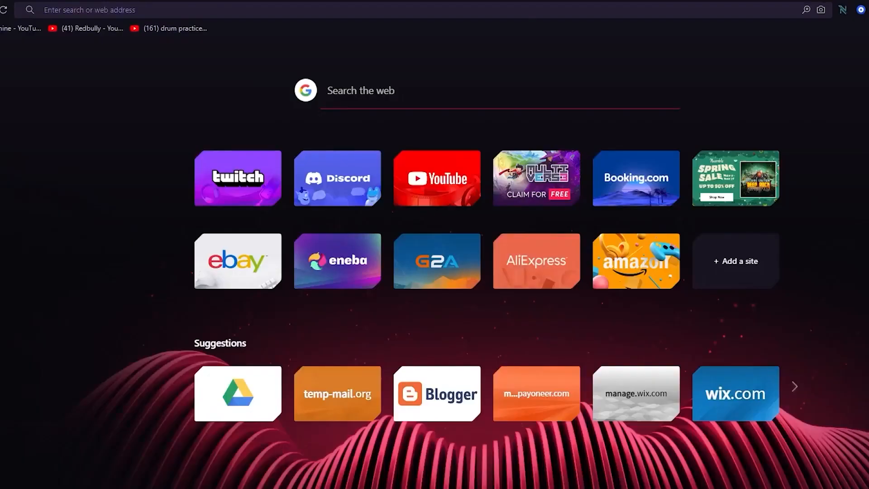
Go to the web address websiteworldmedia.com/wix from the browser's start page
{"action": "type", "text": "web"}
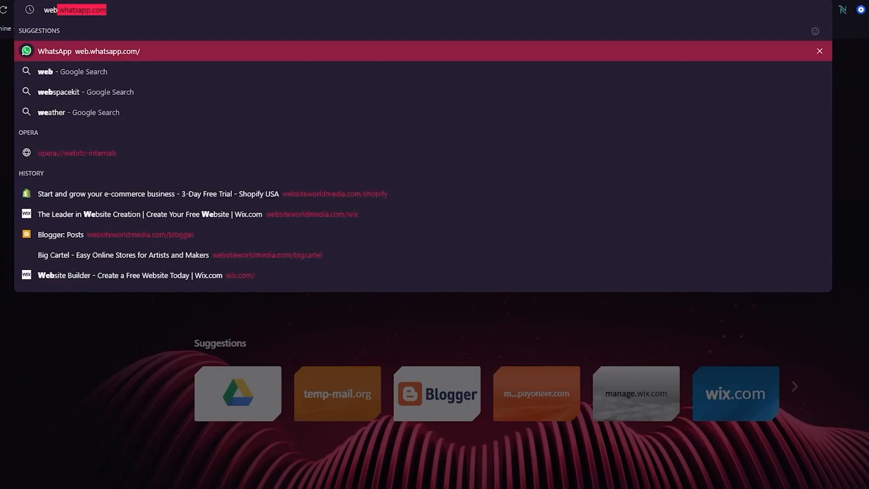
{"action": "type", "text": "siteworld"}
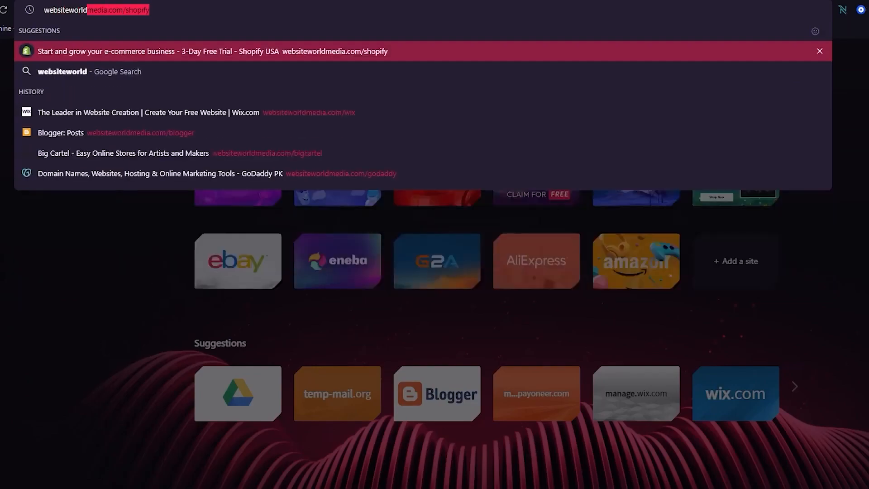
{"action": "type", "text": "media.c"}
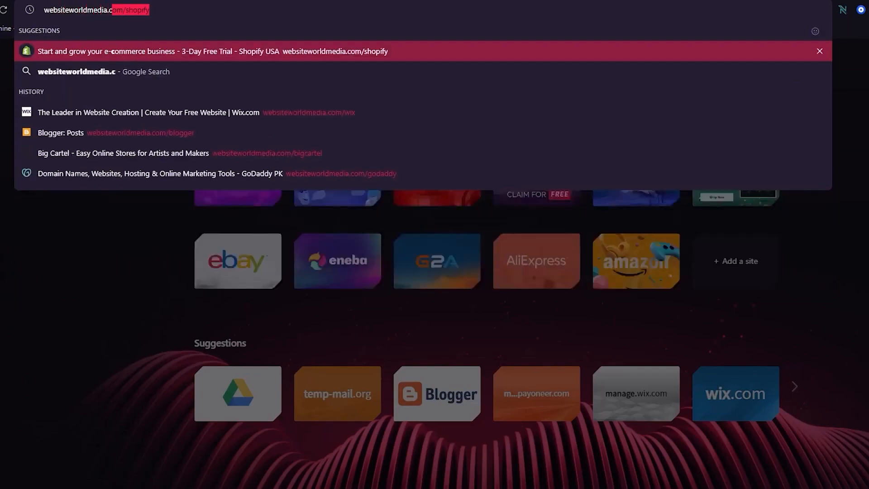
{"action": "type", "text": "om/w"}
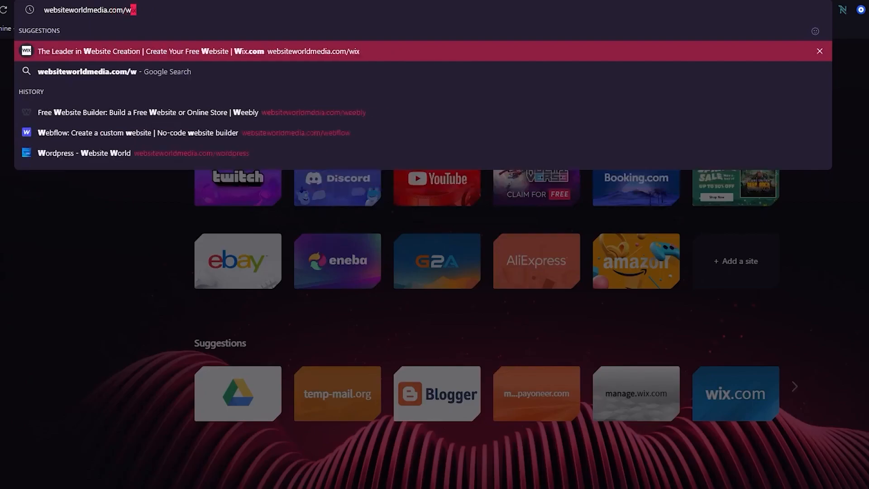
{"action": "type", "text": "ix"}
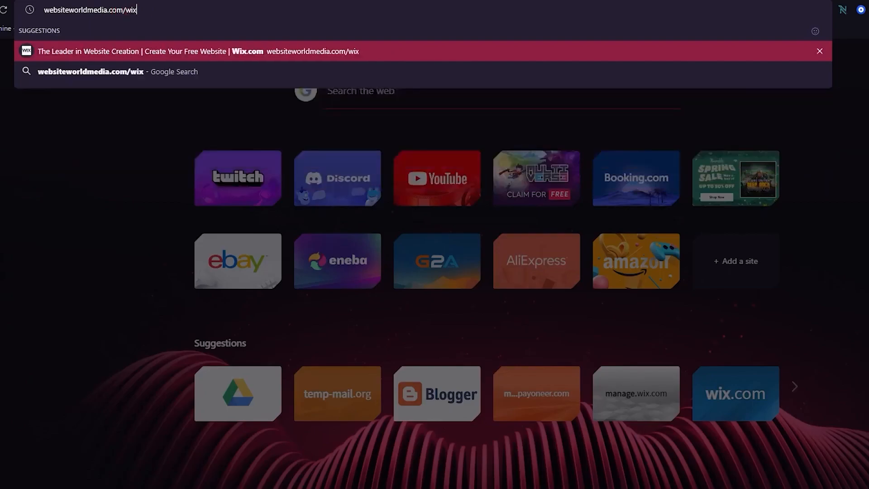